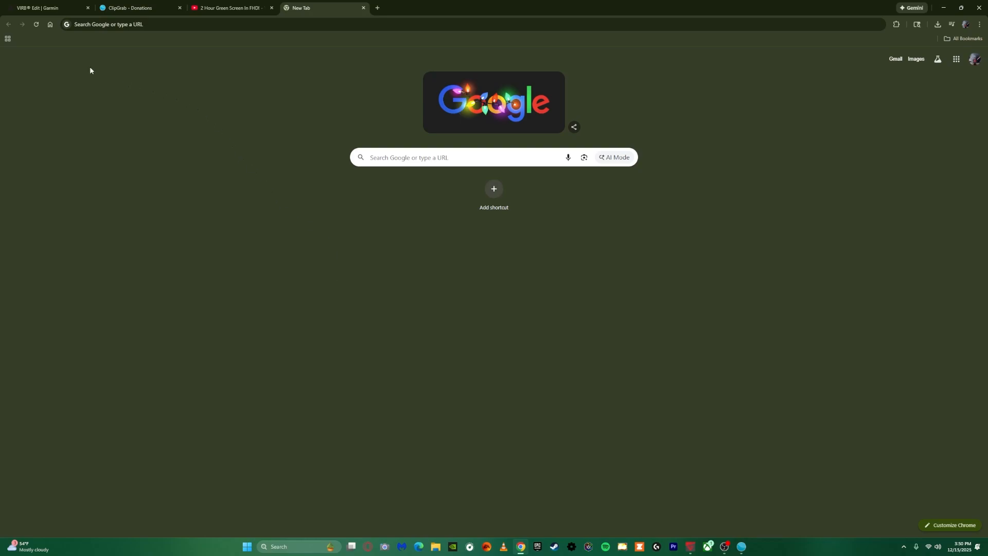
View Garmin's VIRB Edit download page, switch to VIRB Edit and look through the gallery's existing video projects
click(34, 11)
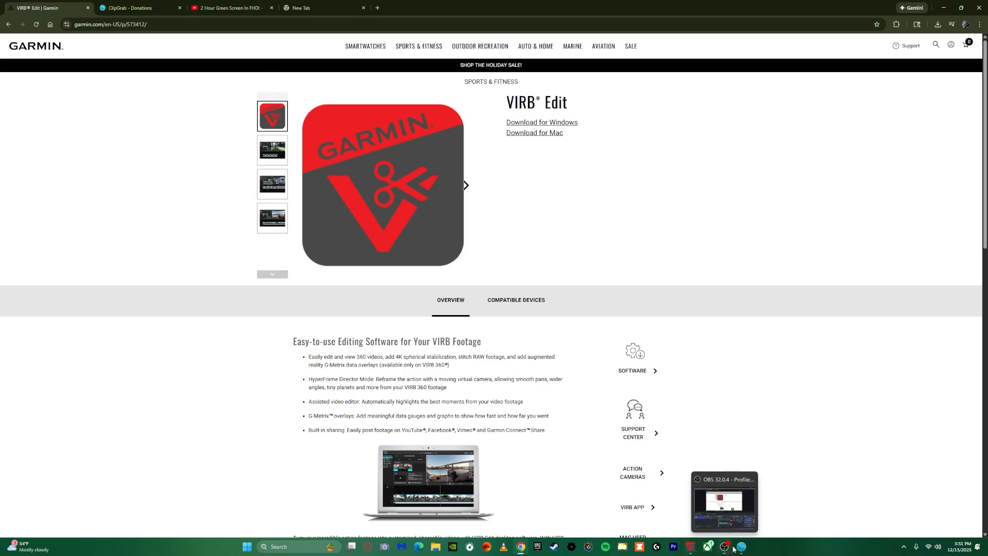
click(692, 549)
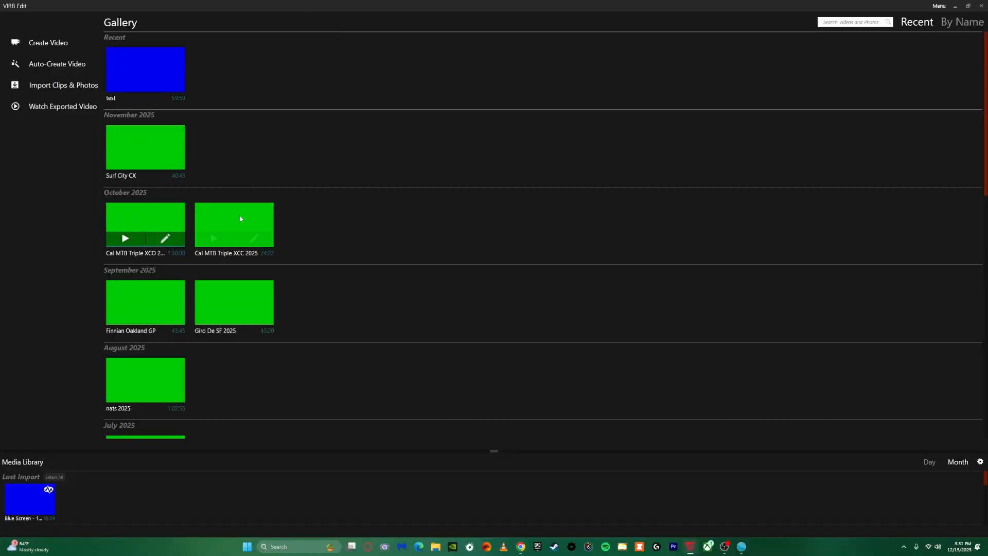
scroll(194, 330, down, 1)
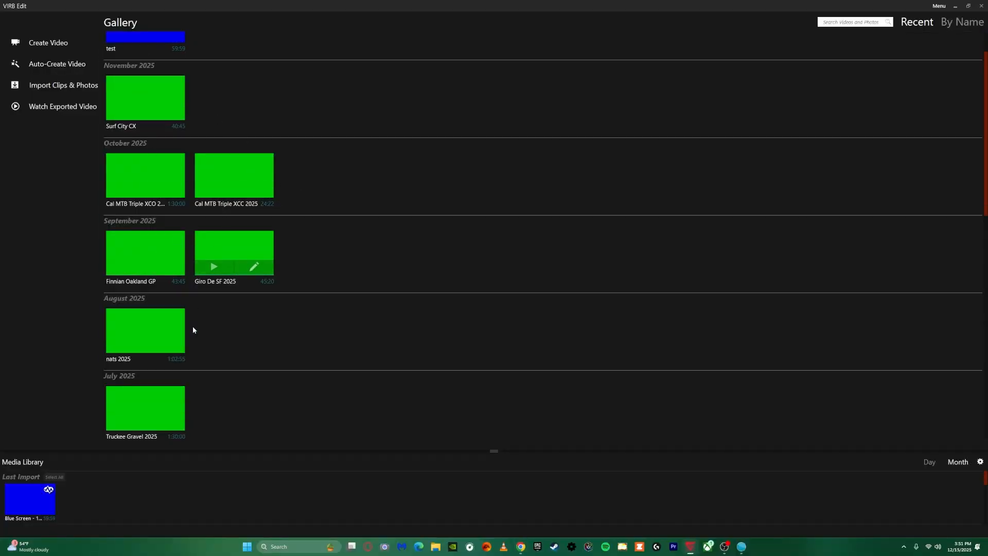
scroll(193, 329, down, 5)
scroll(193, 325, up, 4)
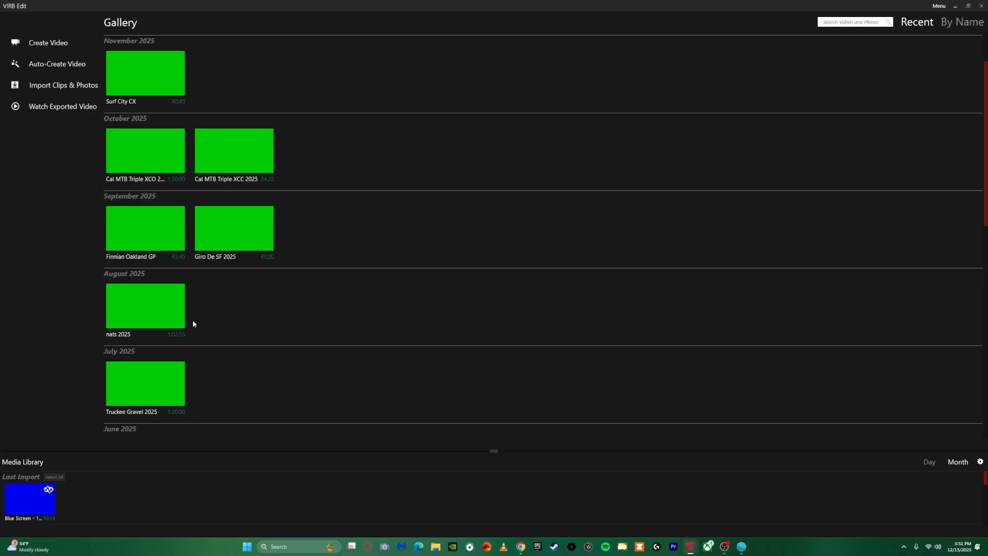
scroll(193, 319, up, 3)
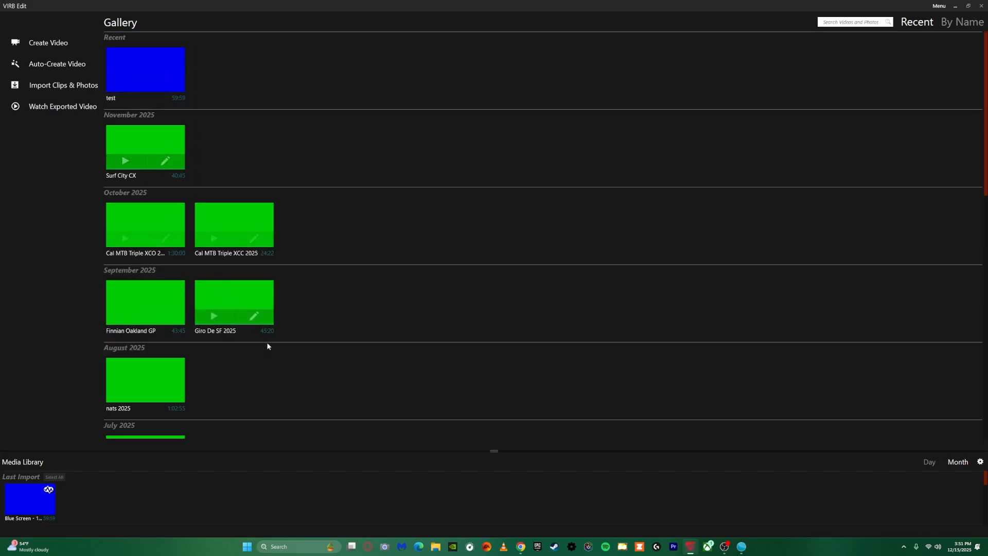
Switch to Chrome and view the "2 Hour Green Screen In FHD!" YouTube video and the ClipGrab download page
click(521, 547)
click(232, 8)
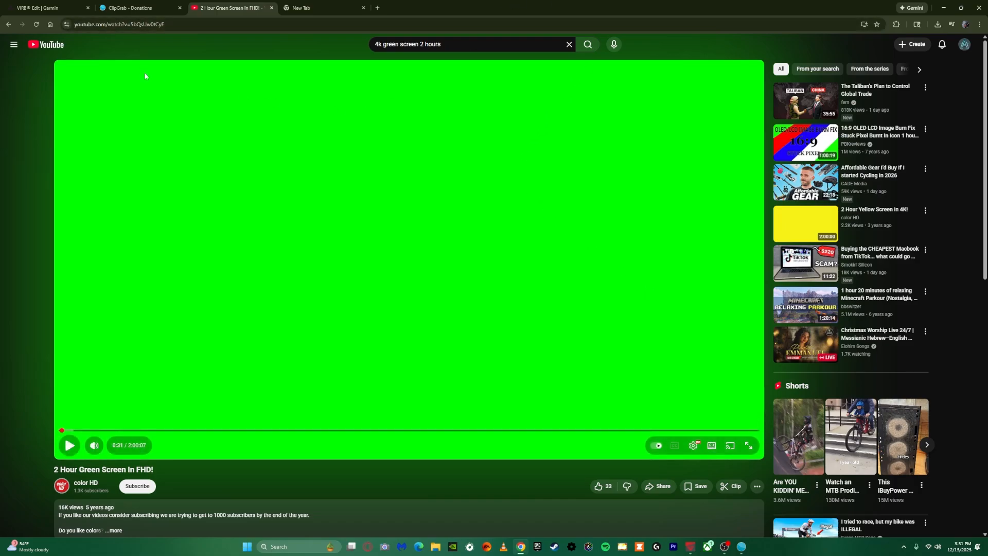
click(123, 9)
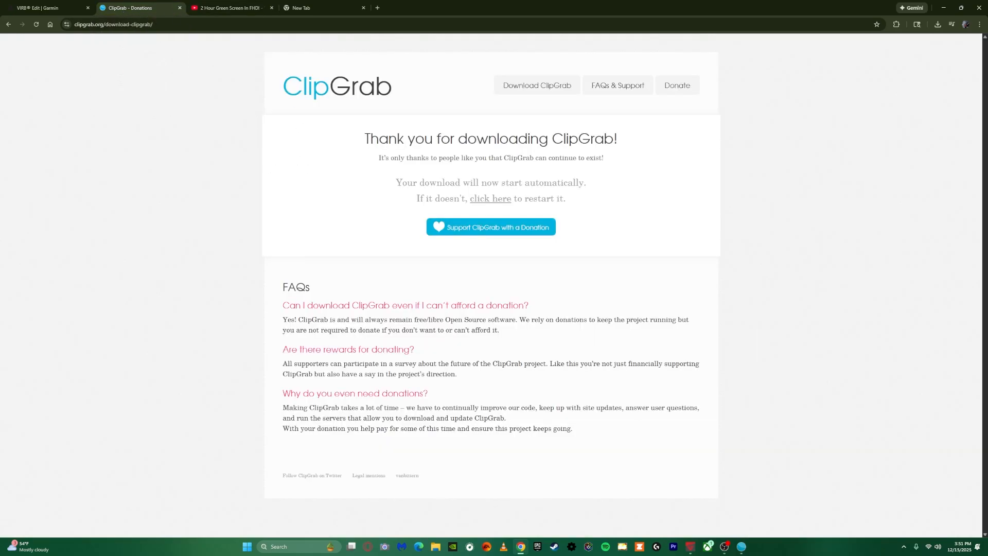
Copy the "2 Hour Green Screen In FHD!" video's address and paste it over the existing link in ClipGrab
click(259, 9)
click(217, 25)
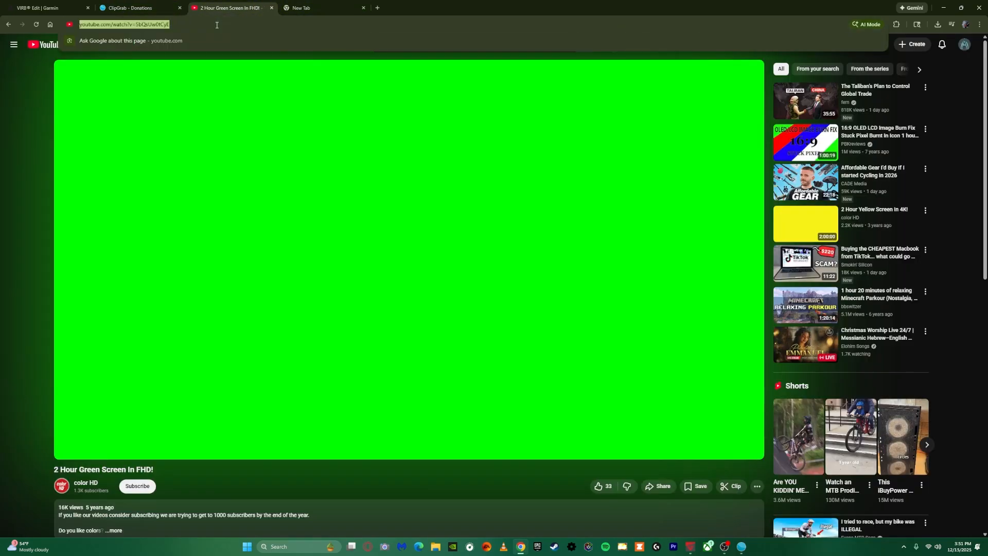
click(743, 550)
triple_click(408, 235)
key(ctrl+c)
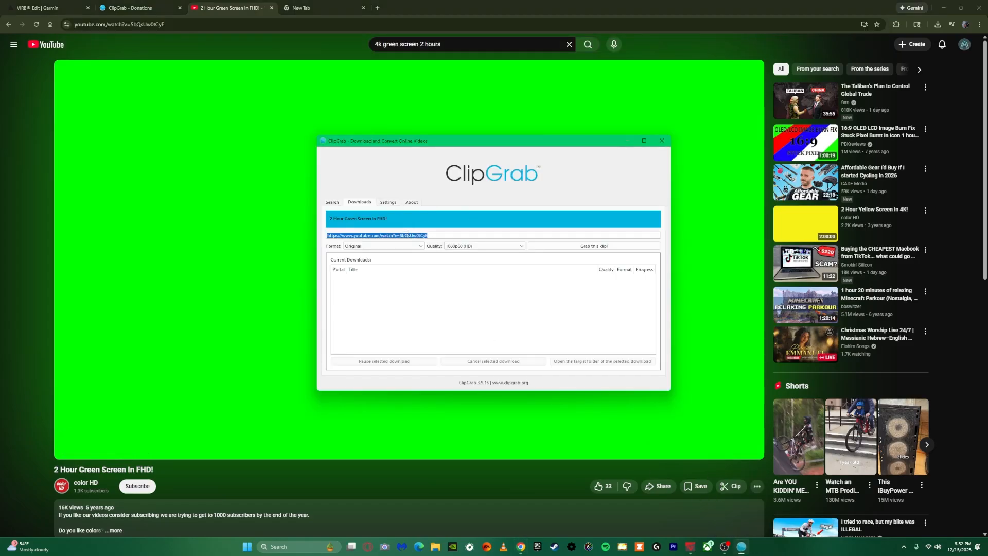
key(BackSpace)
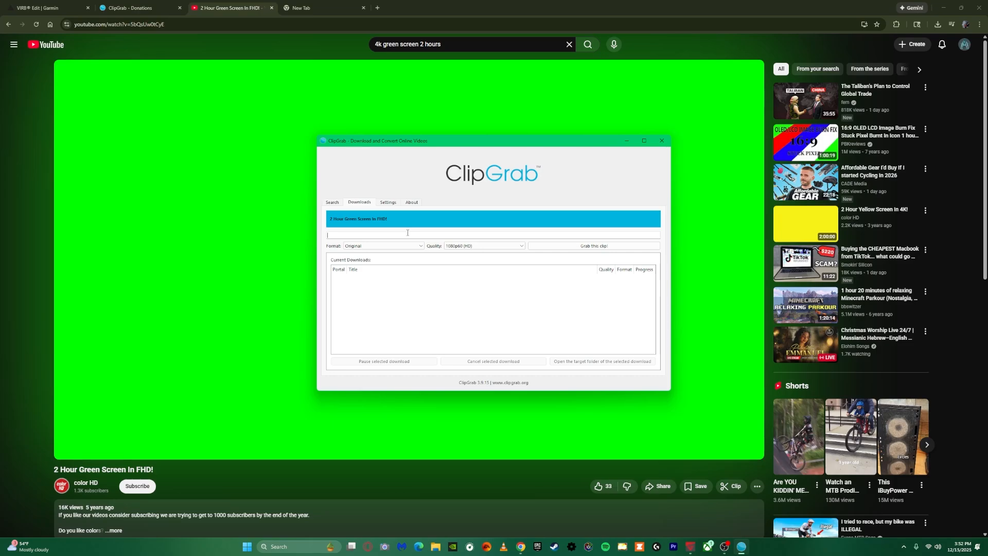
key(ctrl+v)
Start grabbing the clip in ClipGrab, cancel the choice of save location and close ClipGrab
click(595, 246)
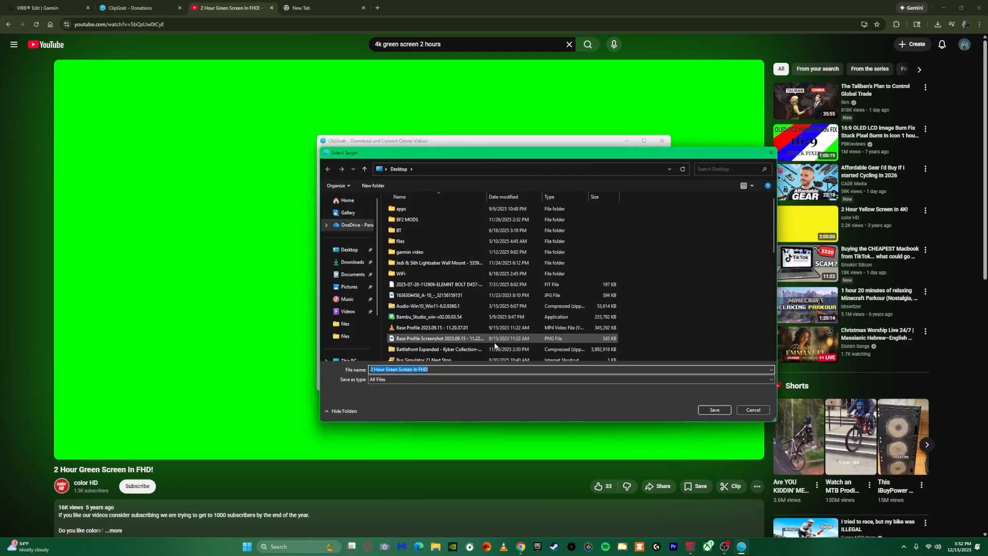
click(752, 410)
click(661, 141)
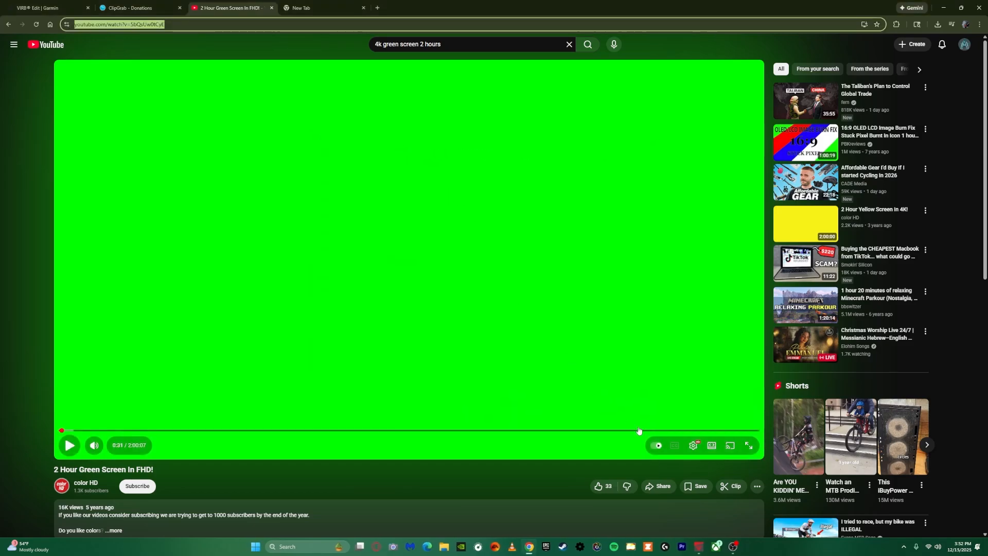
Switch to VIRB Edit and import "Ninety Minutes of plain green screen background _ 4K" without copying it into the clip library folder
click(699, 546)
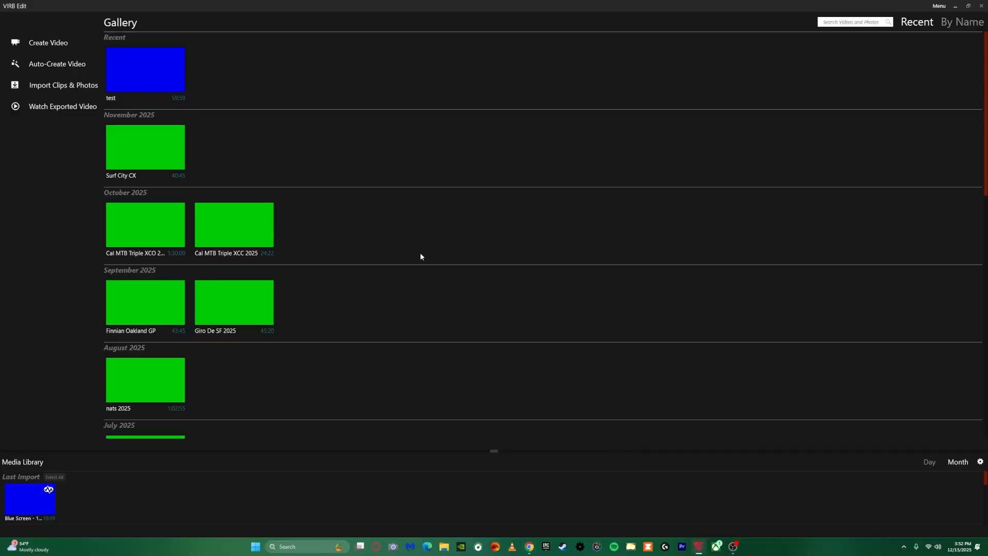
mouse_move(185, 60)
click(71, 87)
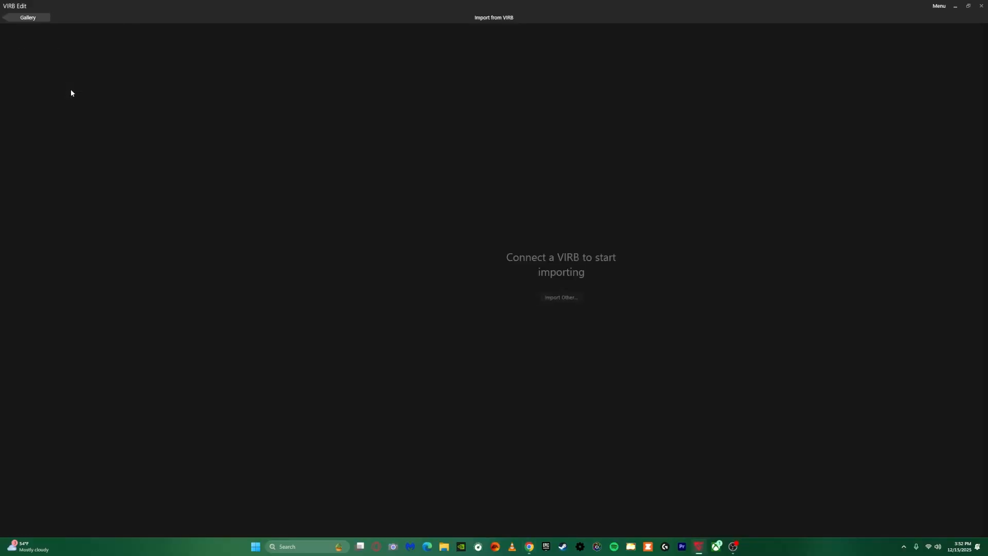
click(564, 300)
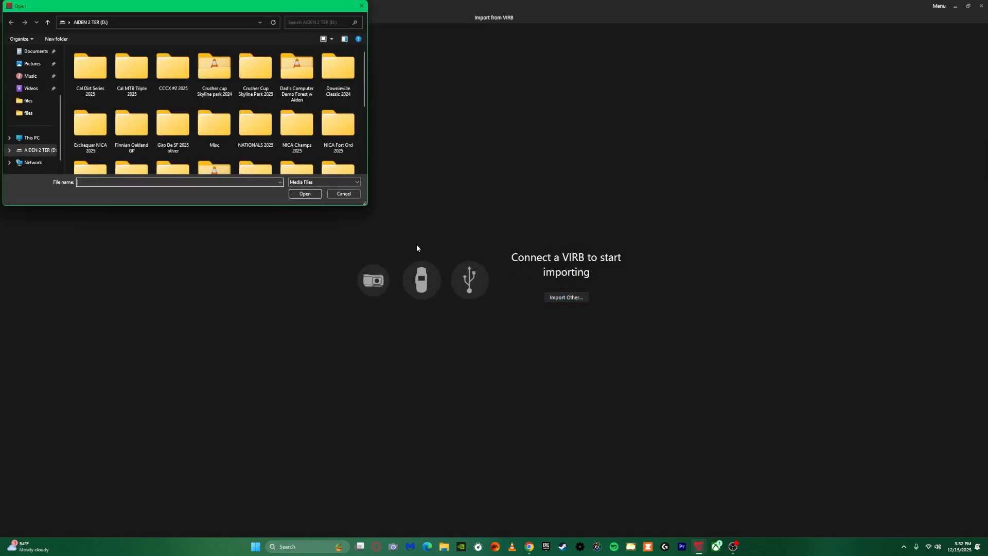
scroll(117, 92, down, 1)
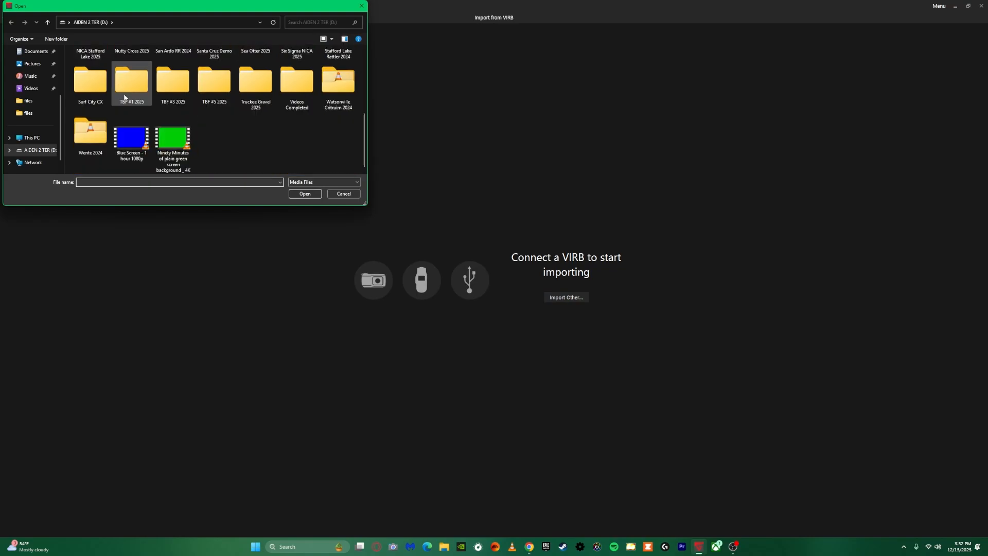
click(173, 141)
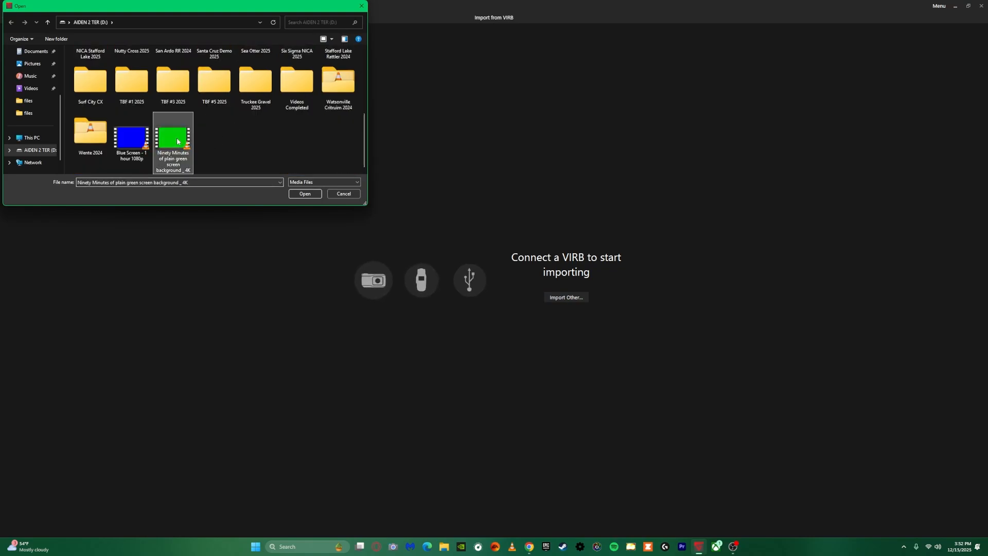
click(304, 194)
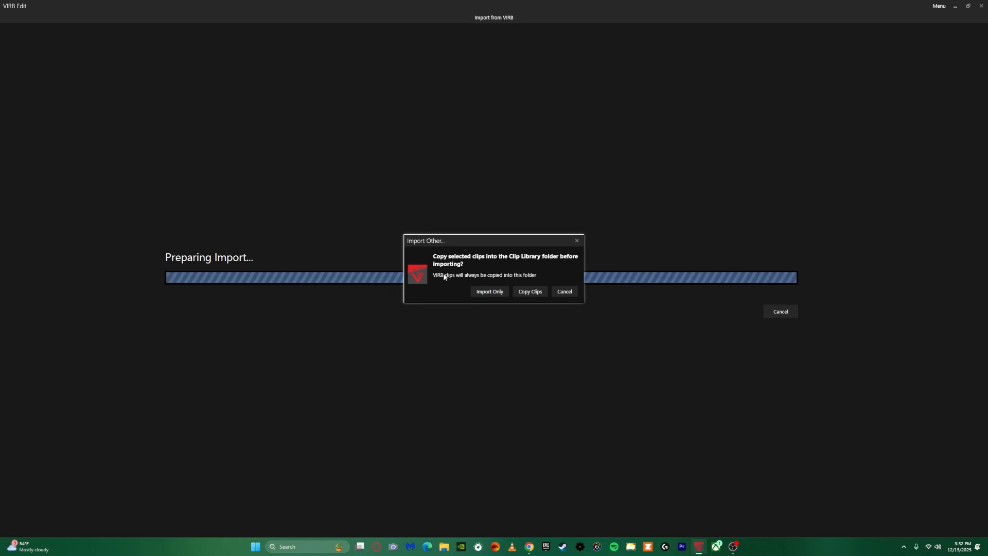
click(479, 293)
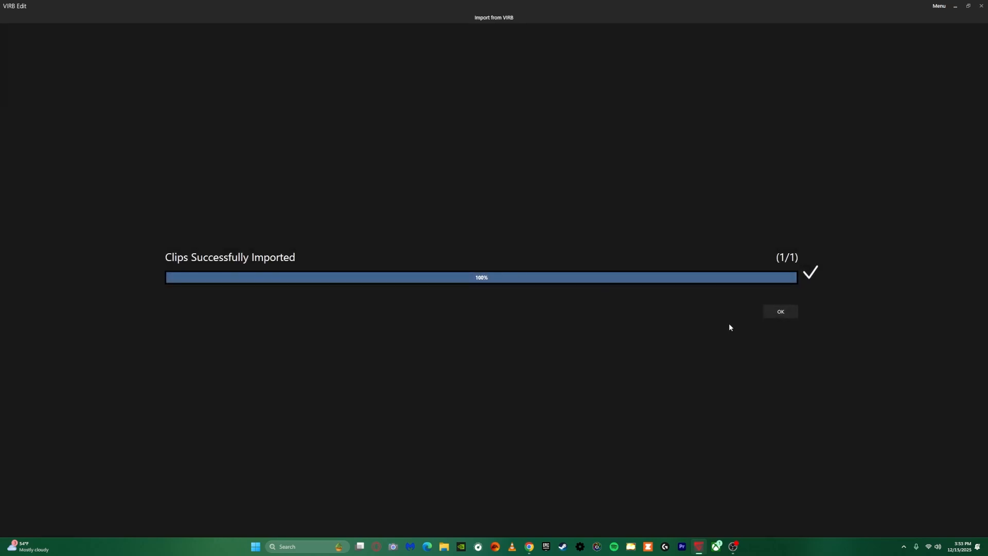
click(772, 312)
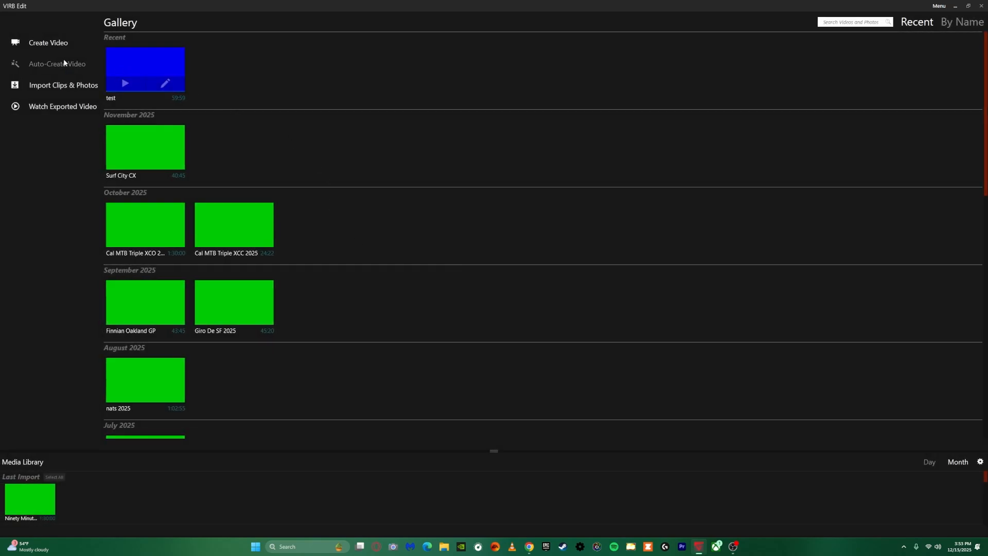
Create a video named My Video and add the newly imported green screen clip to its timeline
click(50, 42)
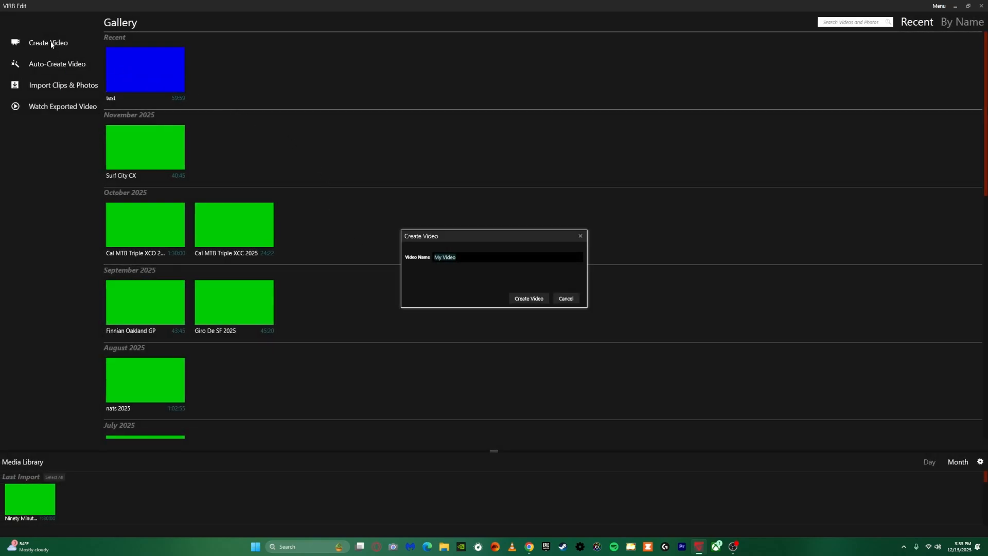
click(519, 299)
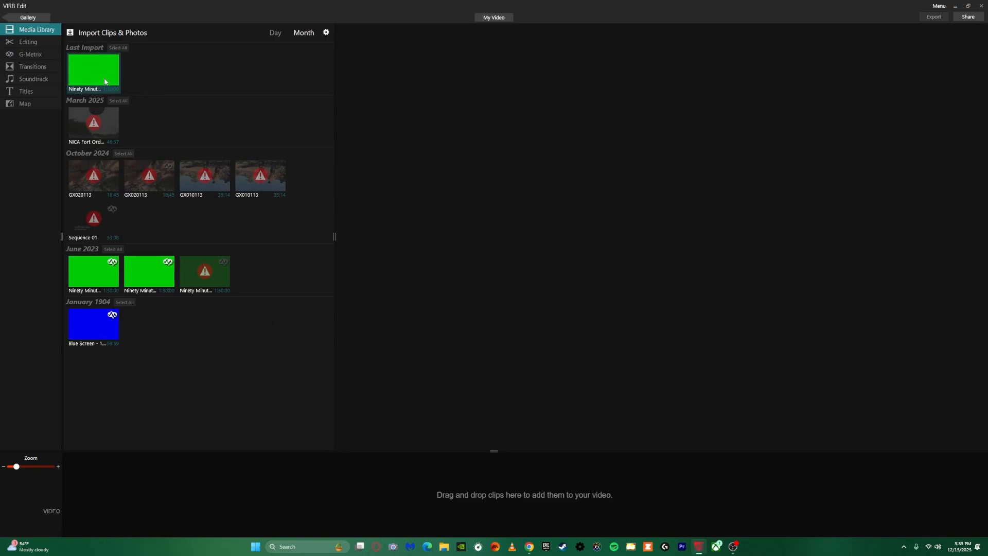
drag(96, 73, 162, 467)
click(336, 489)
click(155, 487)
click(101, 478)
click(449, 477)
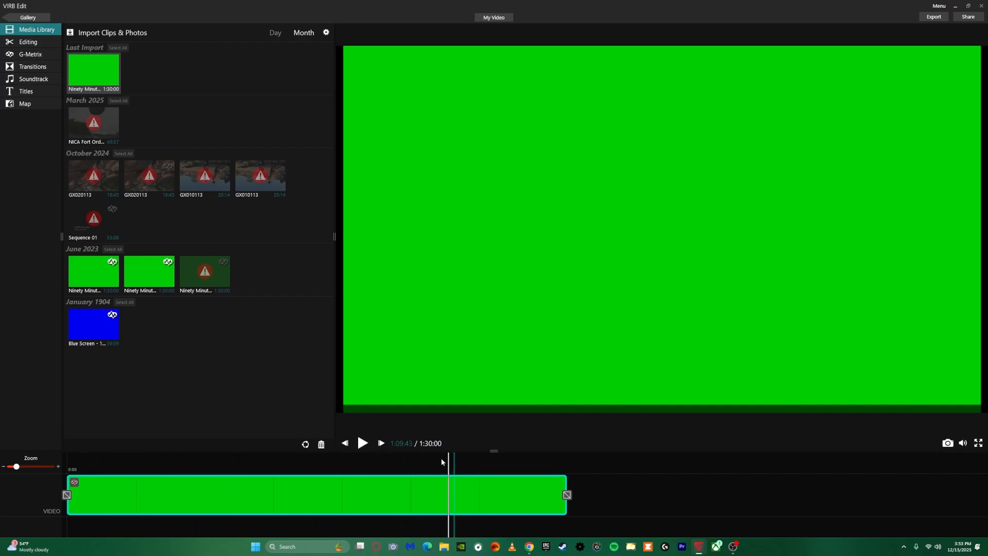
Import the Surf City CX.mp4.gpx log from the computer's Telemetry folder as the clip's G-Metrix data
click(32, 57)
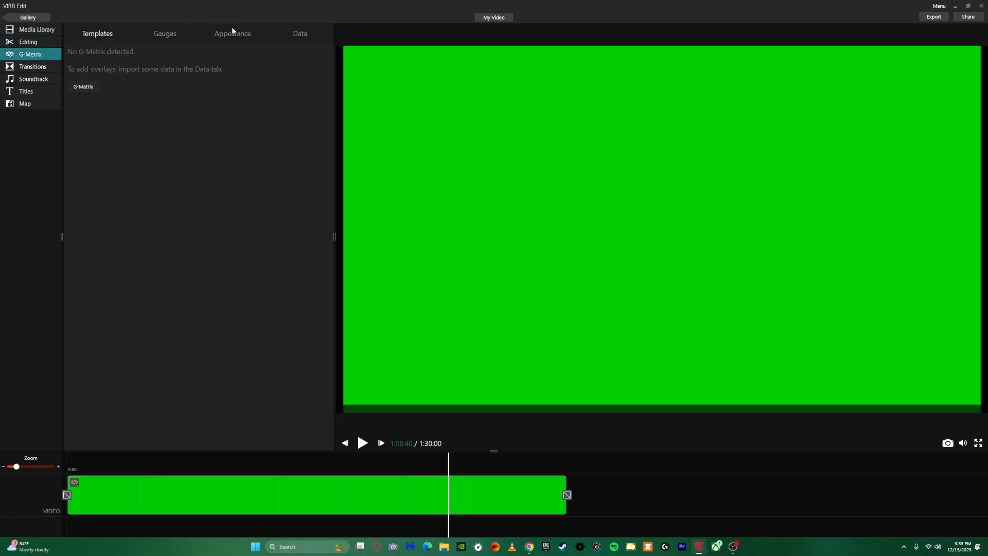
click(304, 33)
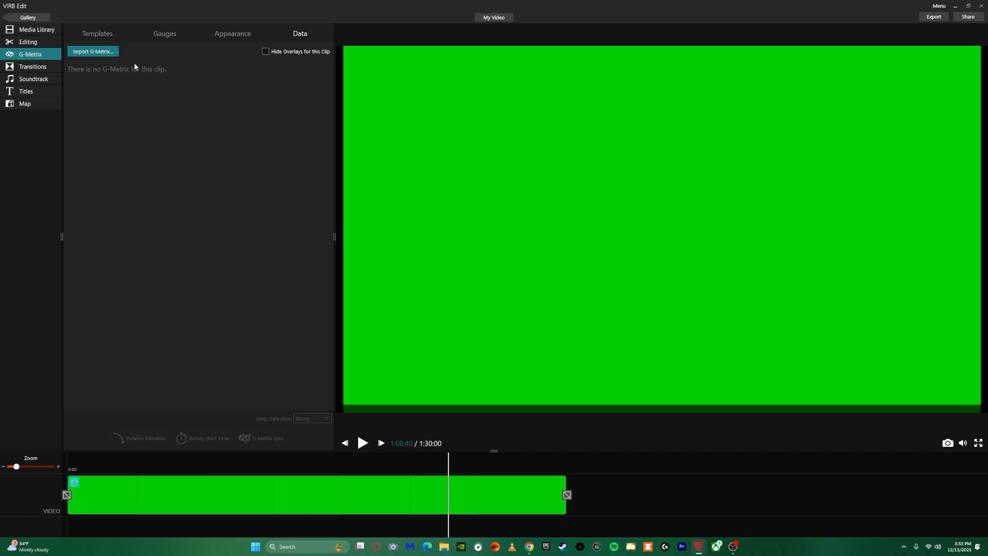
click(93, 51)
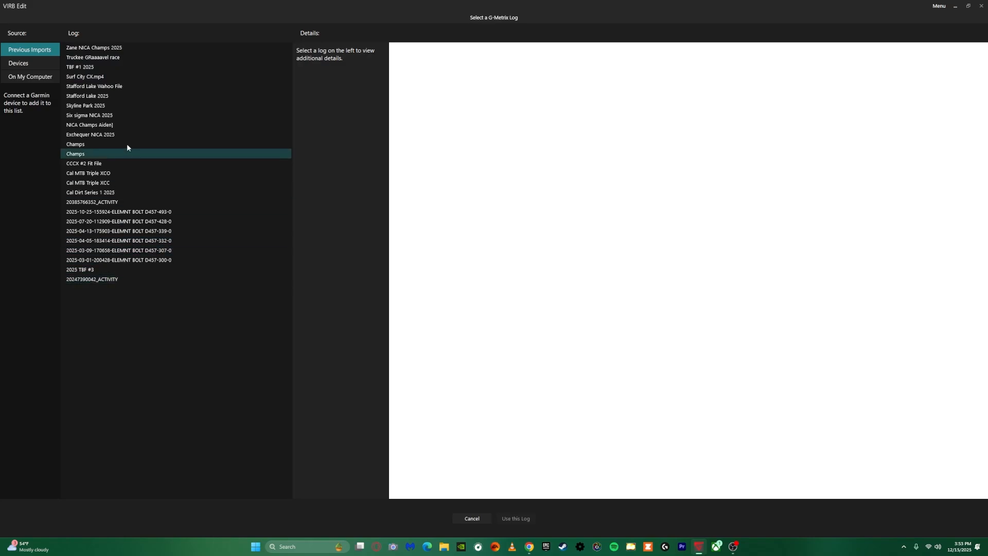
click(31, 77)
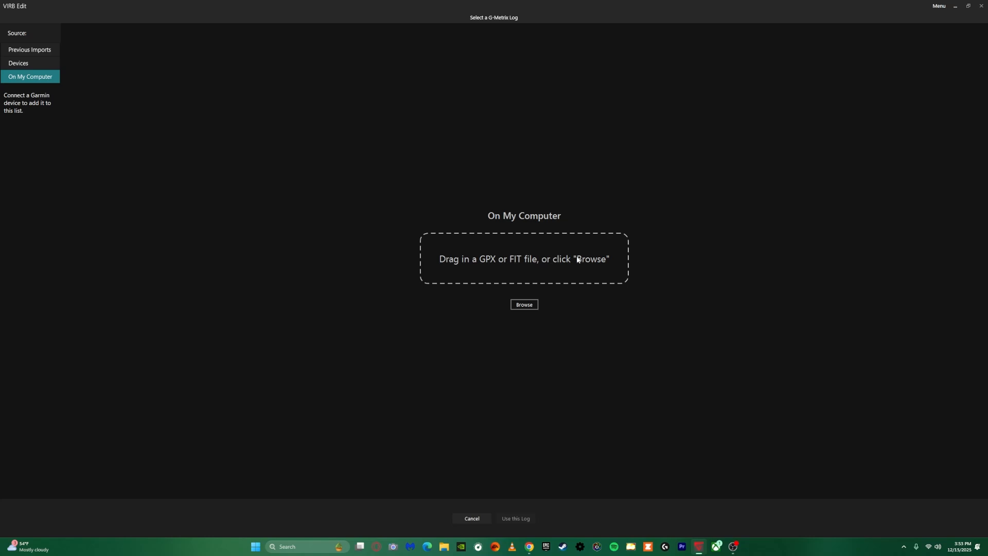
click(524, 305)
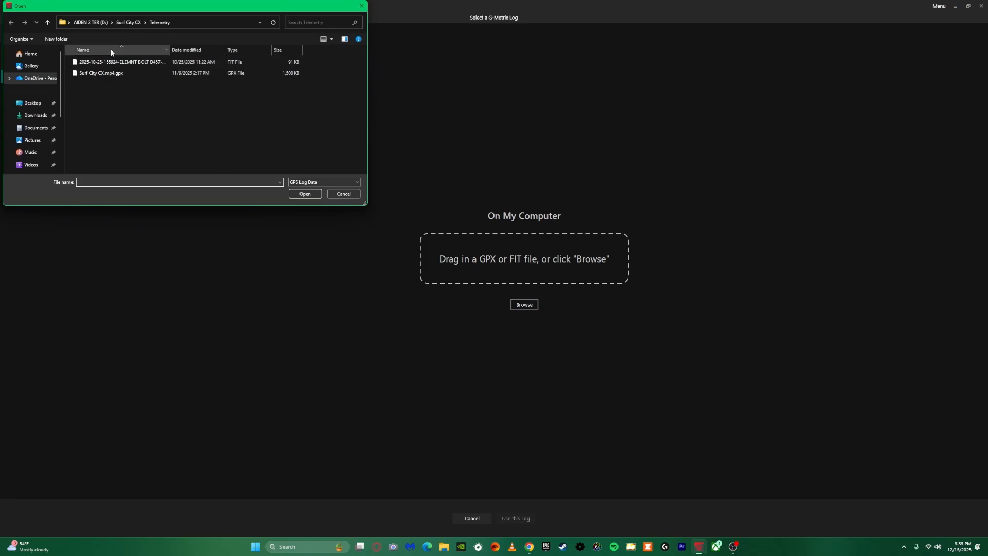
click(108, 74)
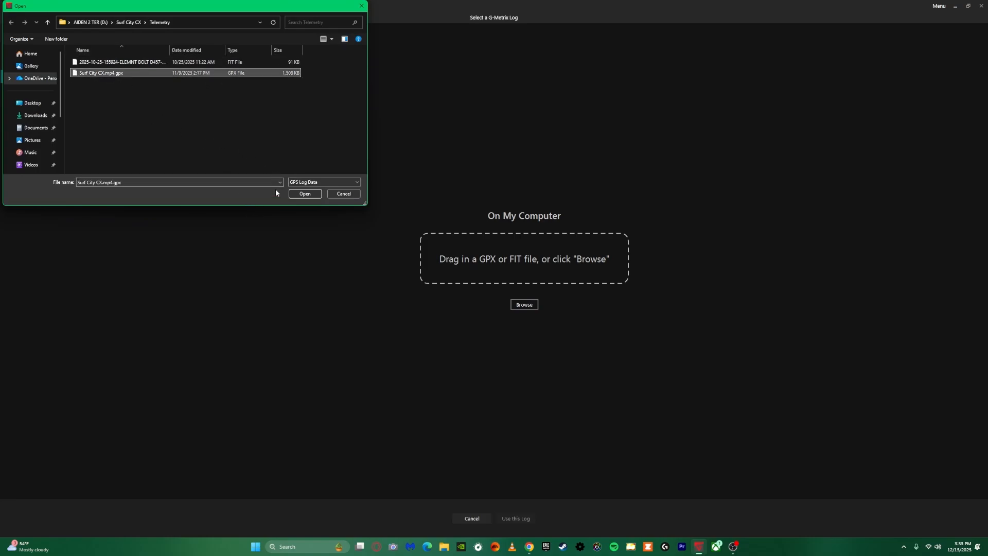
click(304, 194)
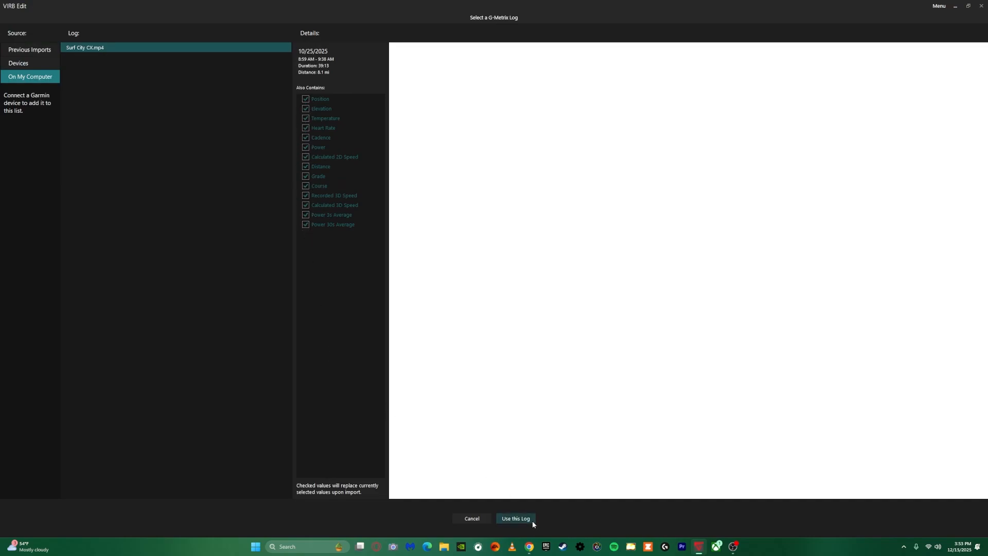
click(515, 519)
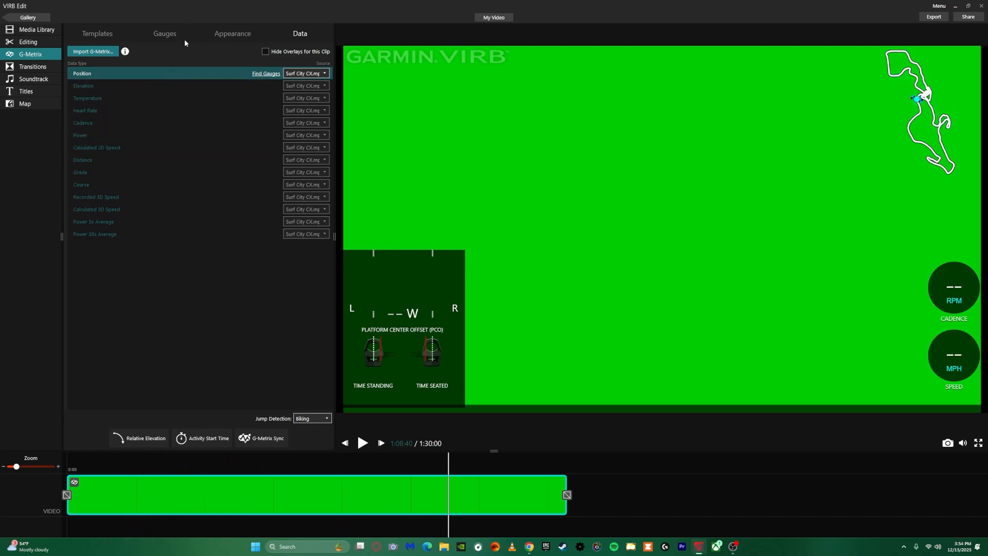
Add a round Power dial gauge to the middle of the overlay and move the playhead to 35:58
click(155, 39)
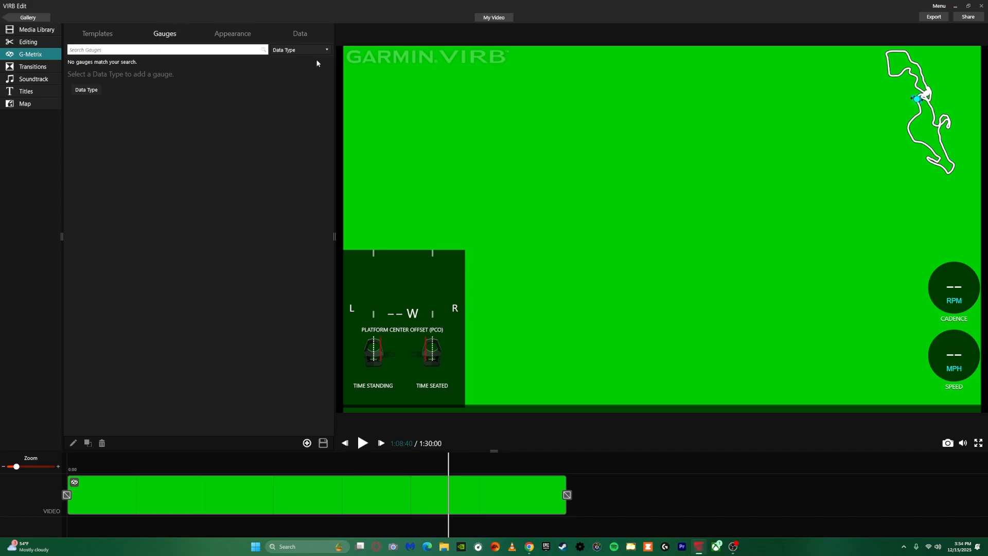
click(301, 49)
scroll(291, 154, down, 3)
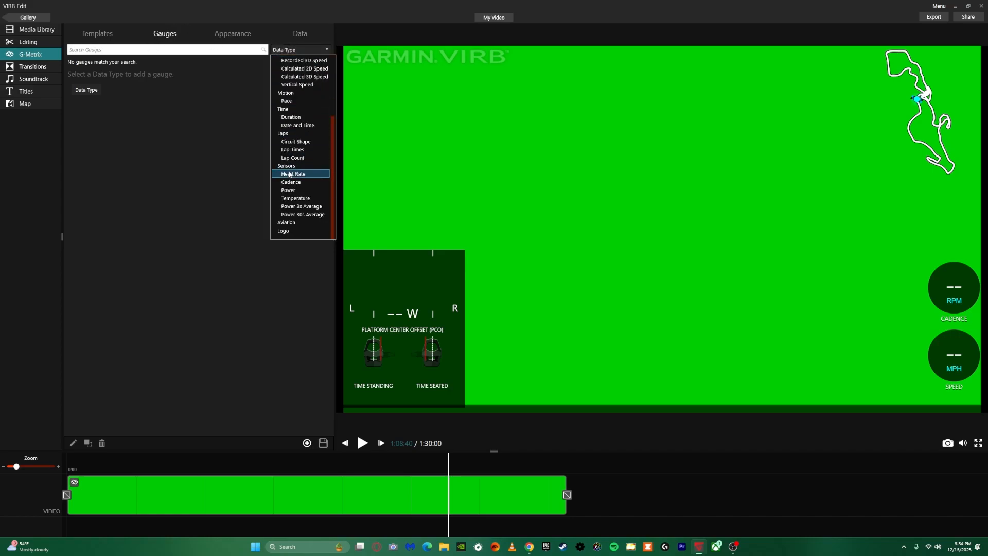
click(288, 189)
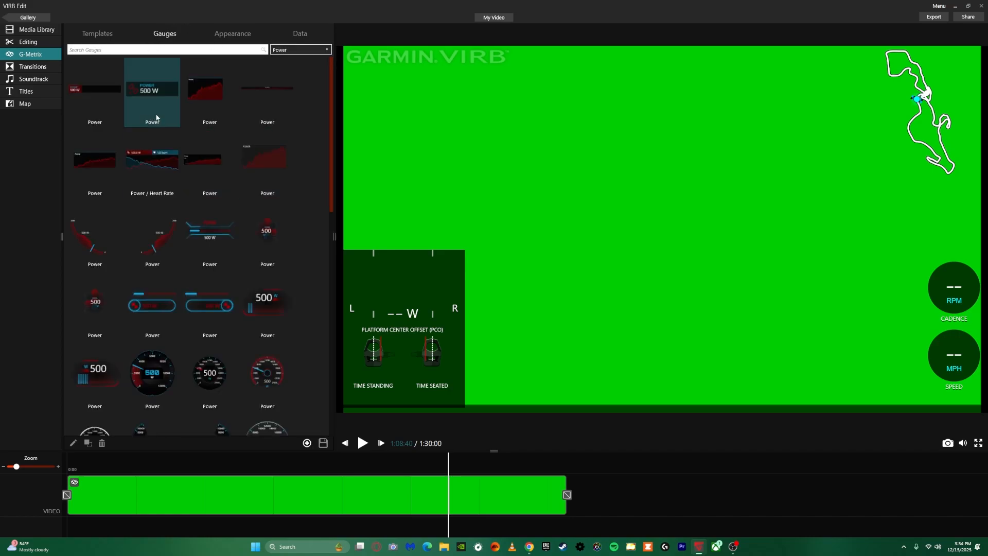
scroll(216, 206, down, 2)
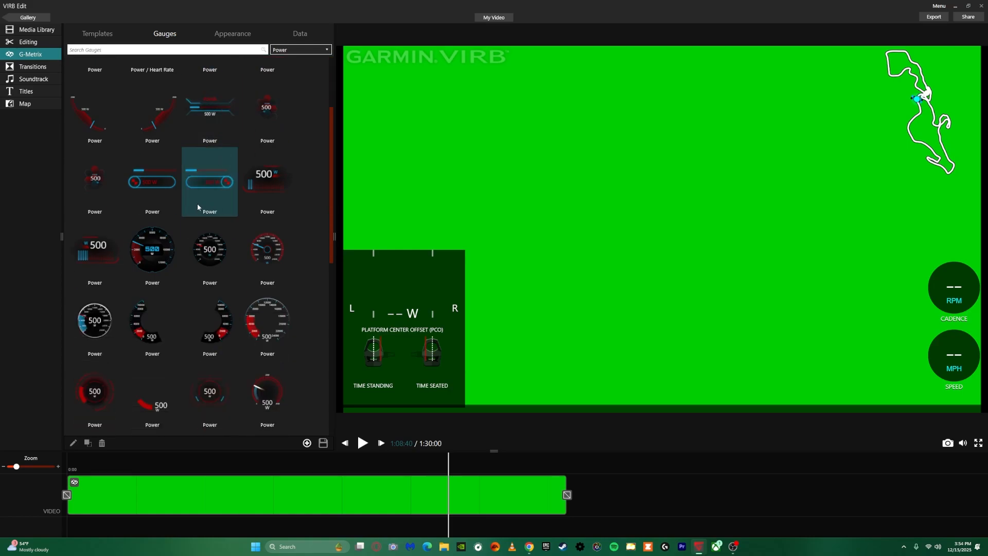
scroll(200, 207, down, 7)
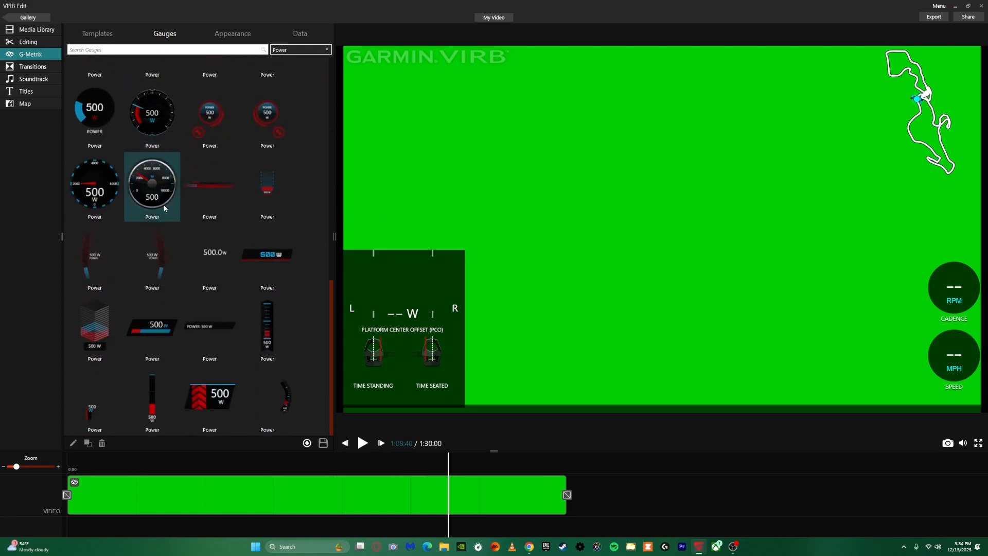
scroll(206, 351, up, 5)
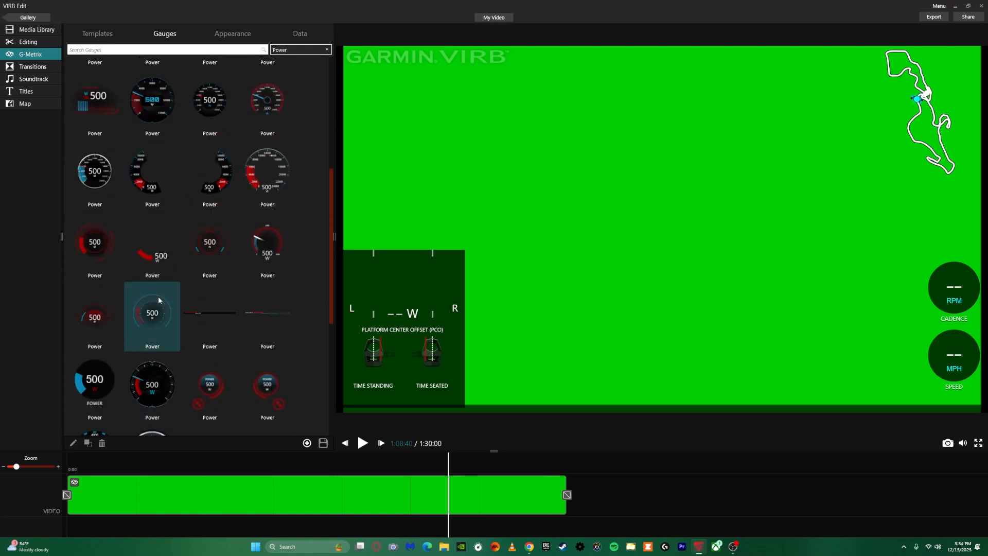
drag(202, 107, 623, 226)
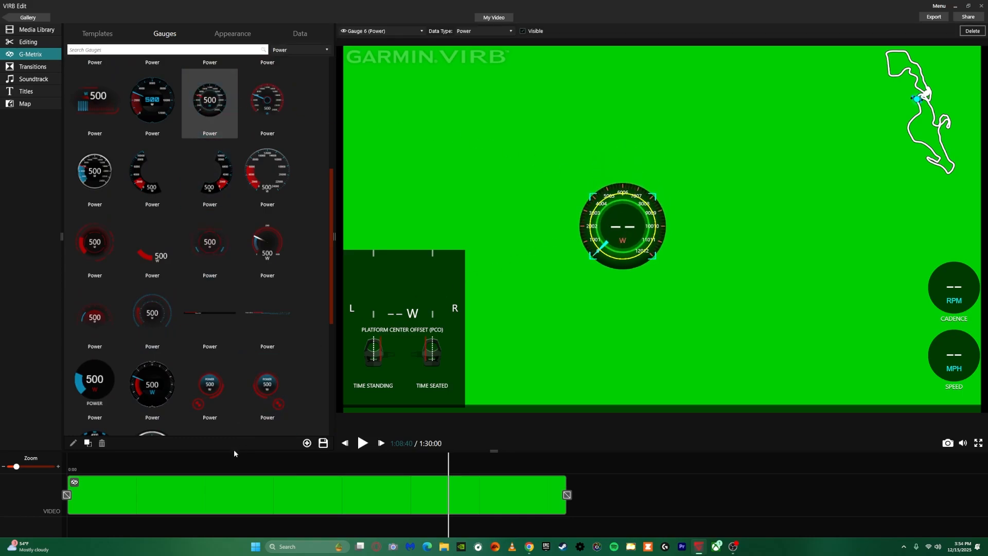
click(266, 484)
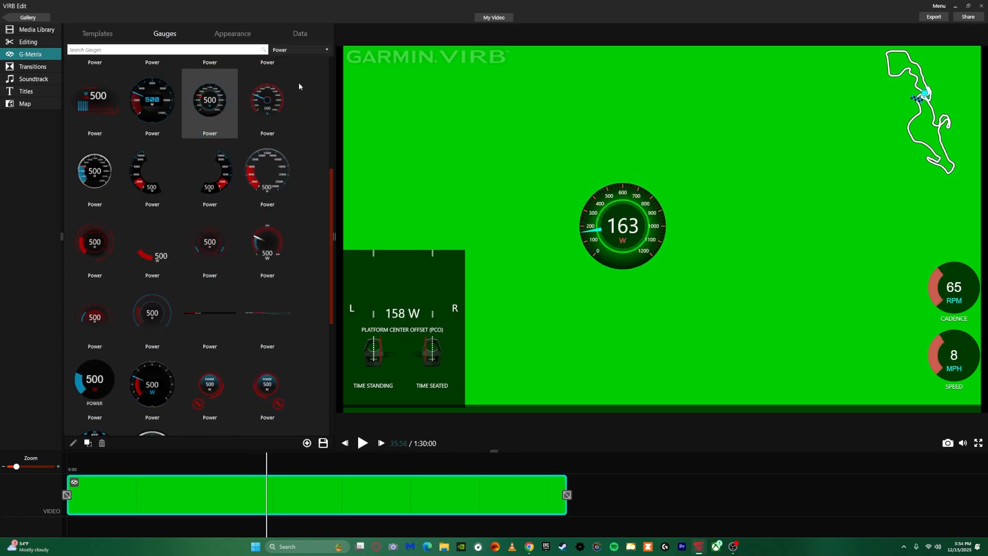
Set the overlay gauges' Accent 1 color to red and Accent 2 to cyan
click(242, 34)
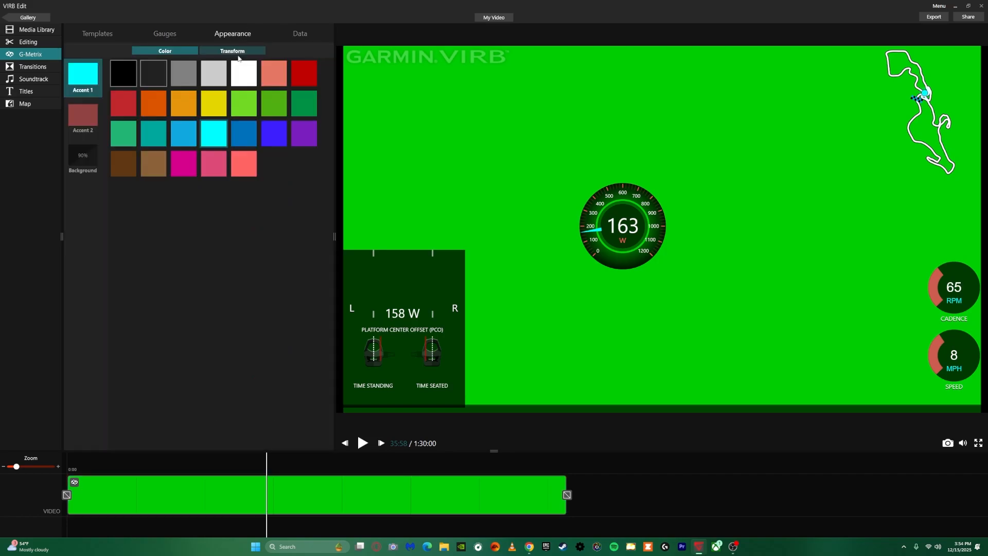
click(306, 73)
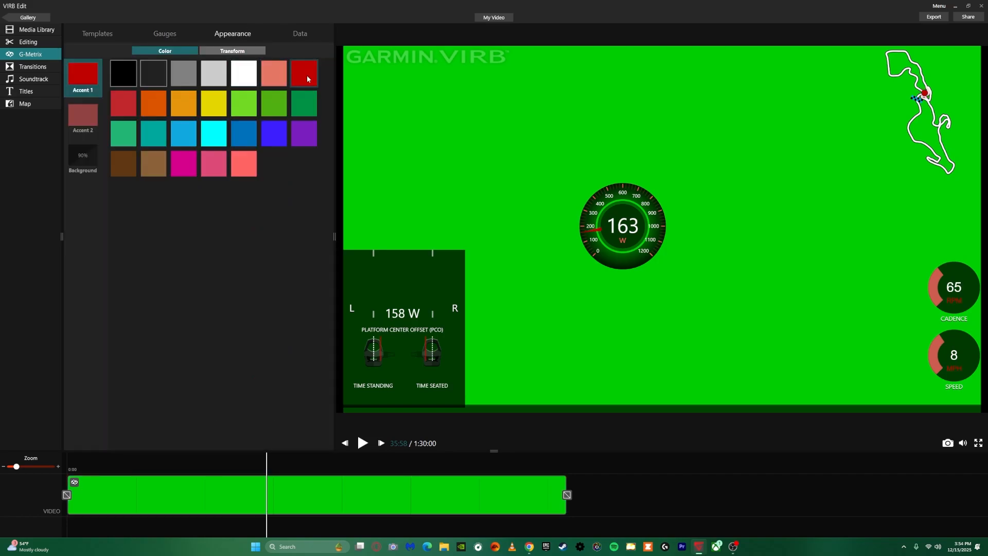
click(81, 110)
click(129, 102)
click(131, 67)
click(153, 76)
click(274, 74)
click(299, 110)
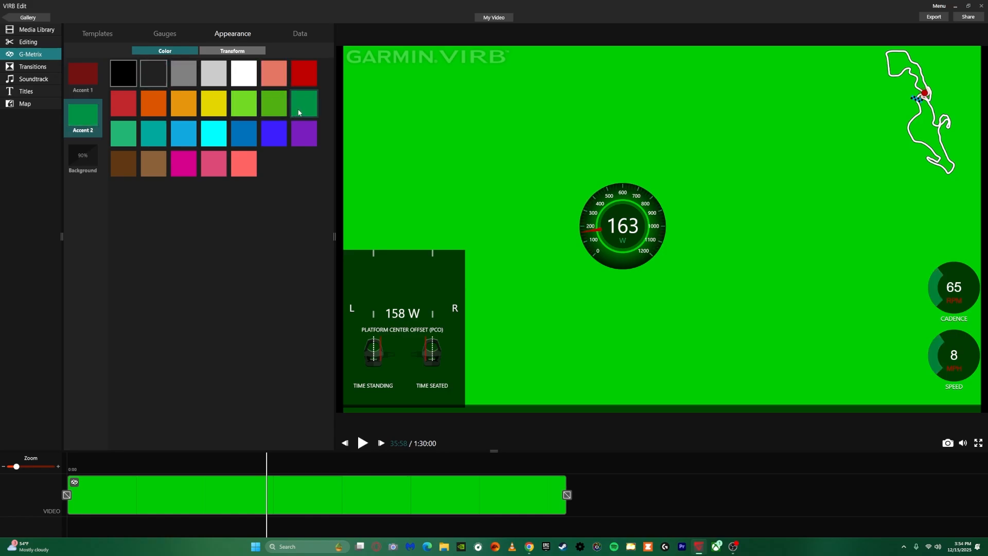
click(274, 133)
click(214, 134)
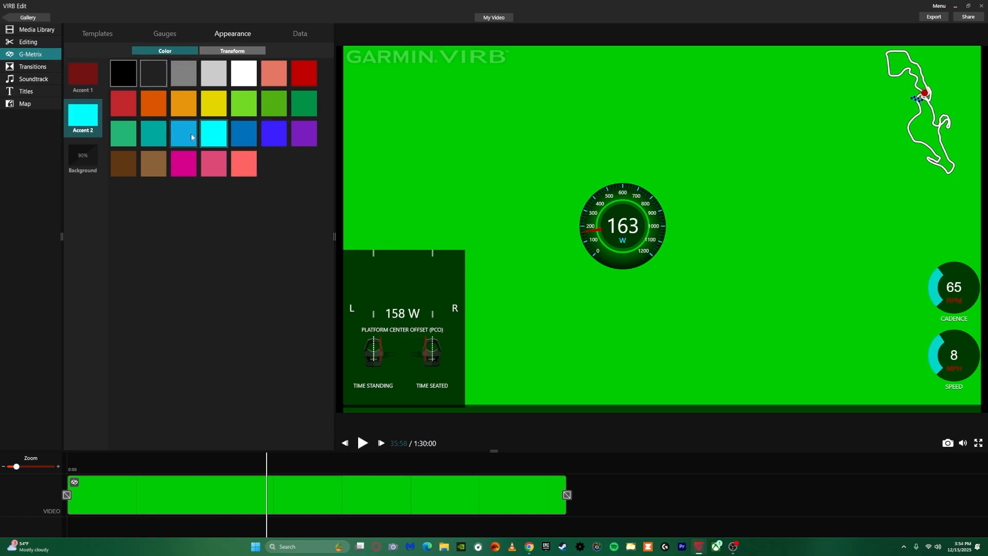
Try several background colors on the overlay gauges and set the background to purple
click(82, 154)
click(214, 74)
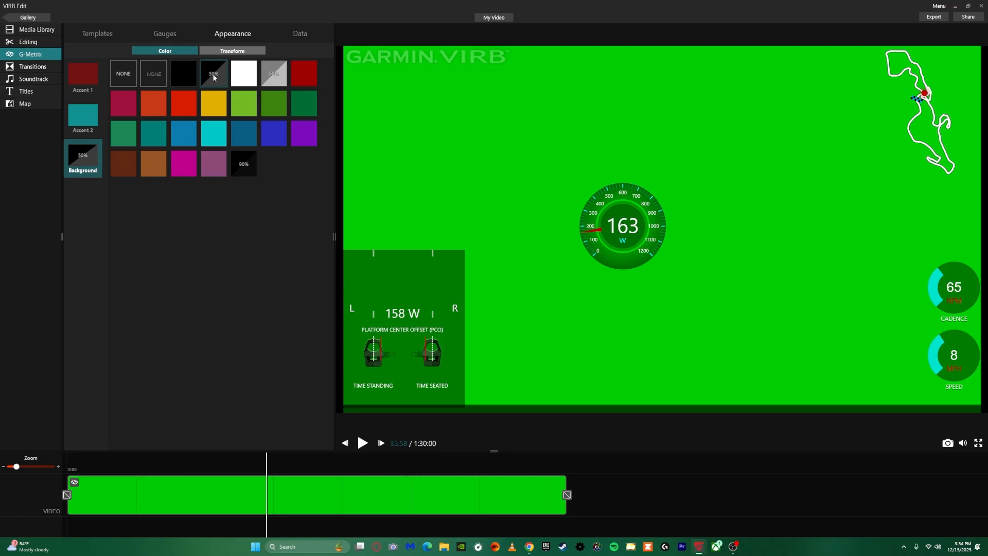
click(246, 138)
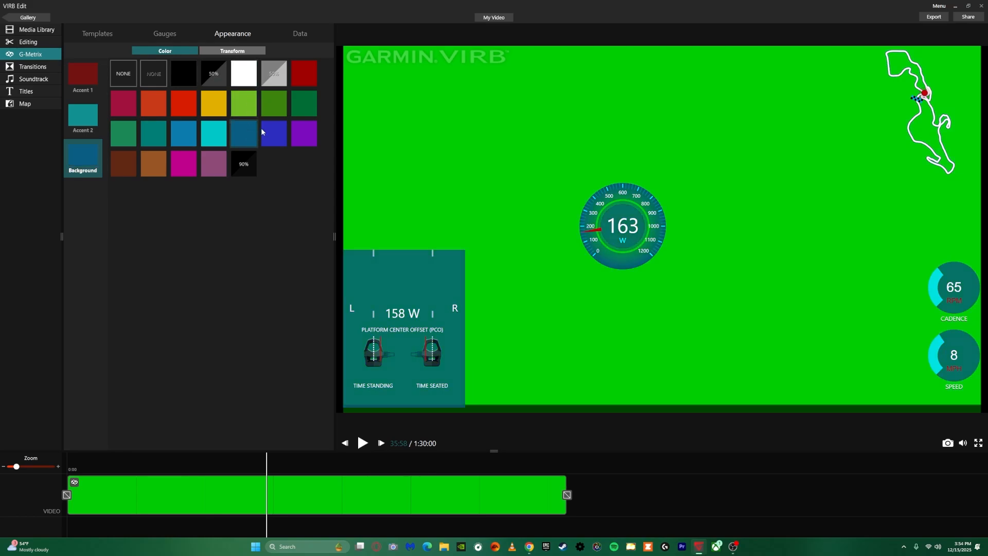
click(297, 77)
click(304, 134)
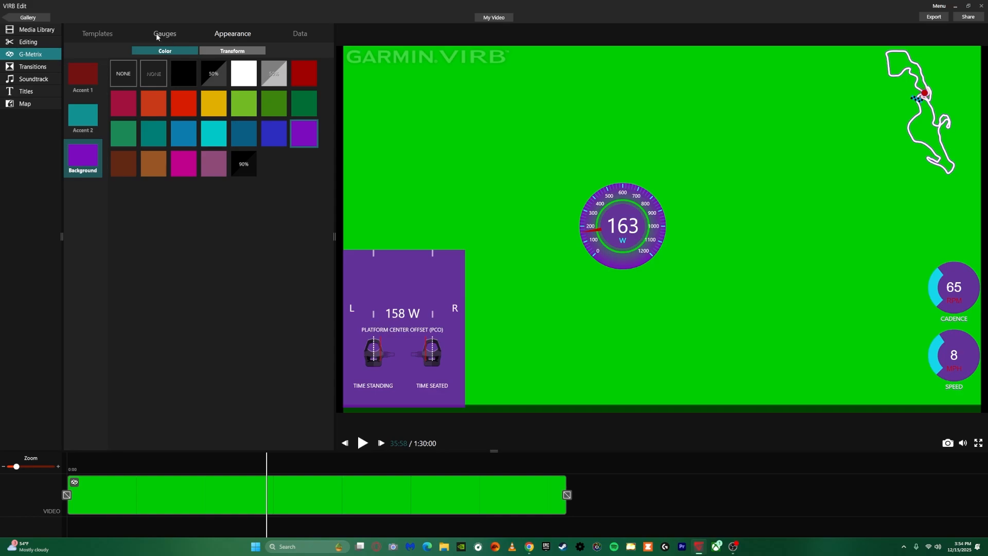
Scale the central power gauge to 175% and rotate it to -1°
click(224, 53)
click(615, 197)
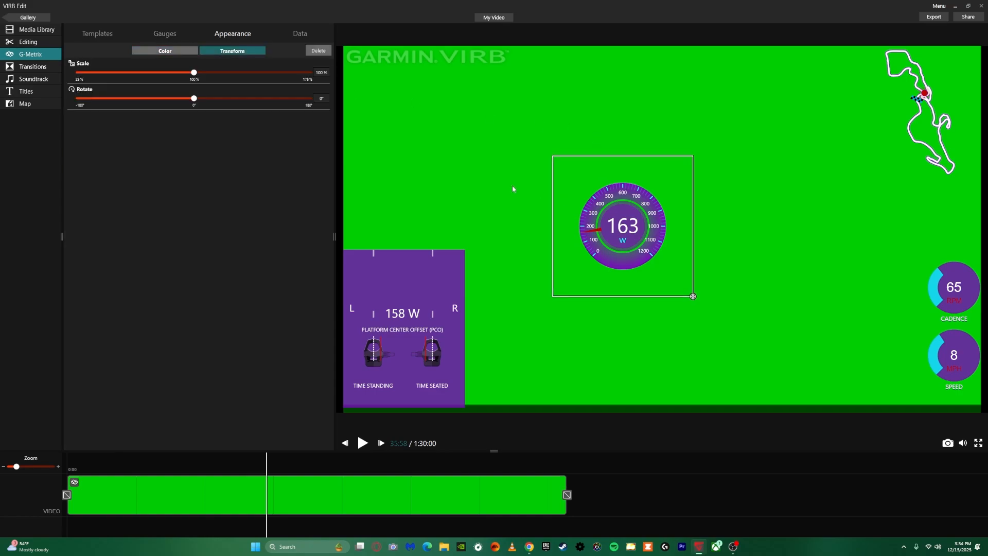
drag(194, 73, 318, 73)
mouse_move(194, 100)
mouse_down()
mouse_move(238, 100)
mouse_move(194, 103)
mouse_up()
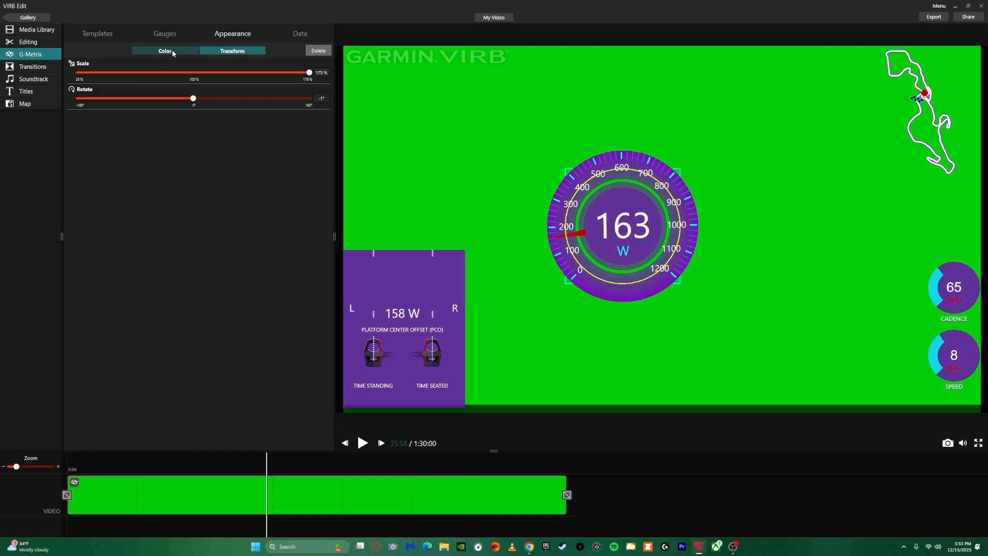
Try ready-made overlay templates such as Race Day and Helmet, and apply the MTB Template to the clip
click(98, 33)
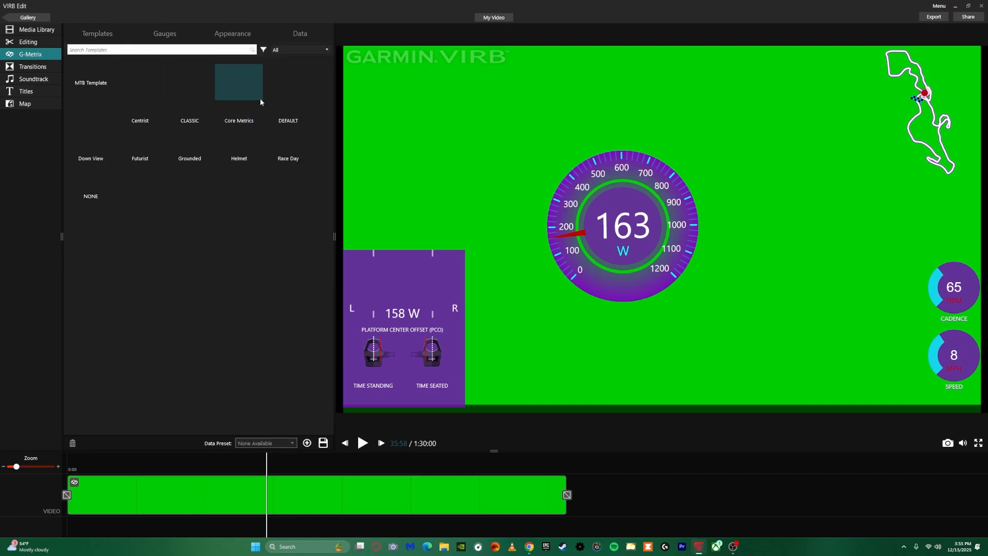
click(147, 160)
click(517, 283)
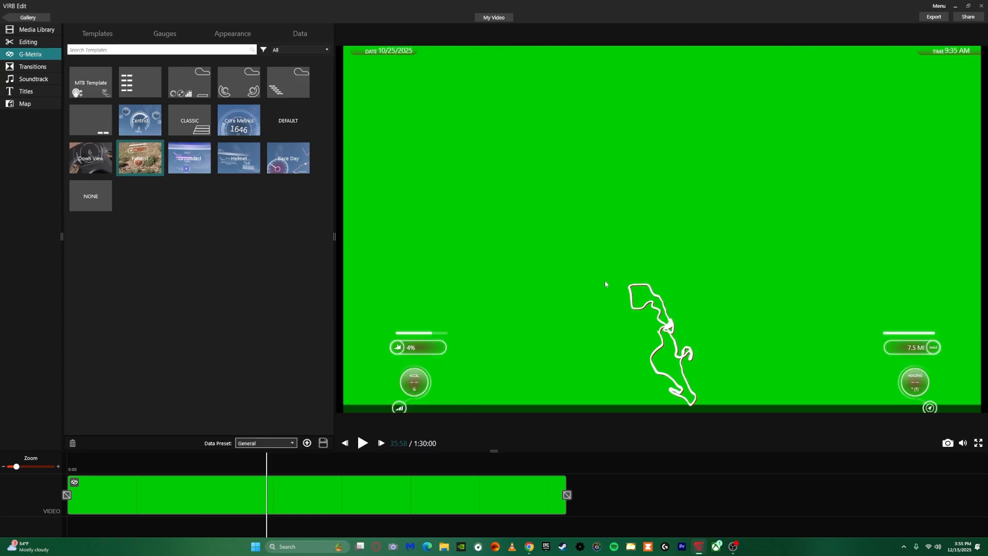
click(288, 158)
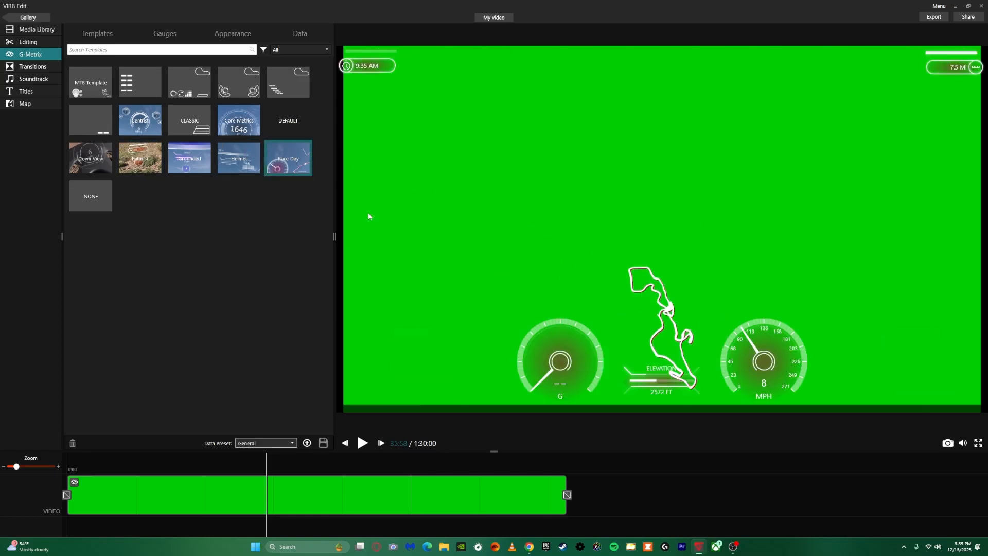
click(239, 158)
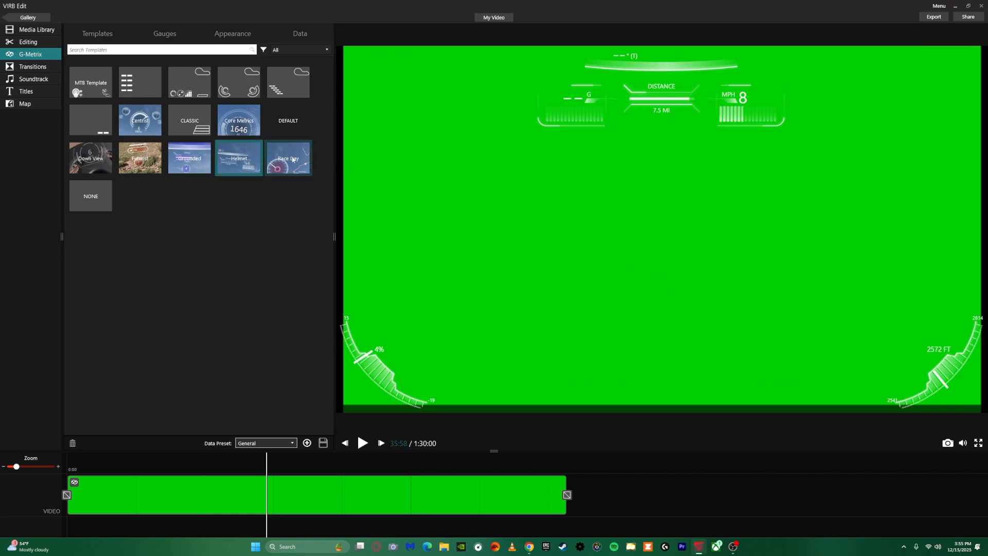
click(95, 93)
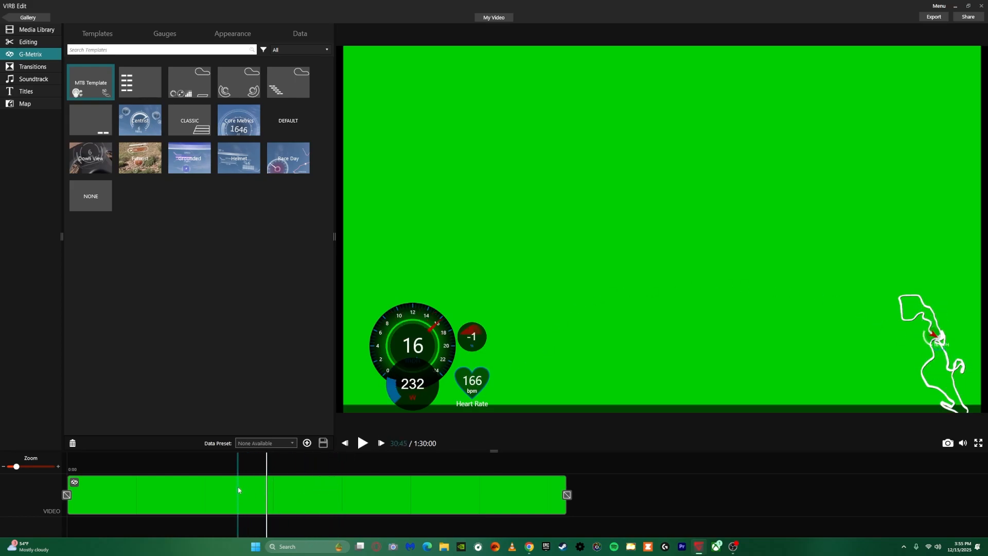
Export the overlay video to MP4 at 1080p resolution and 60 FPS
click(933, 17)
click(570, 225)
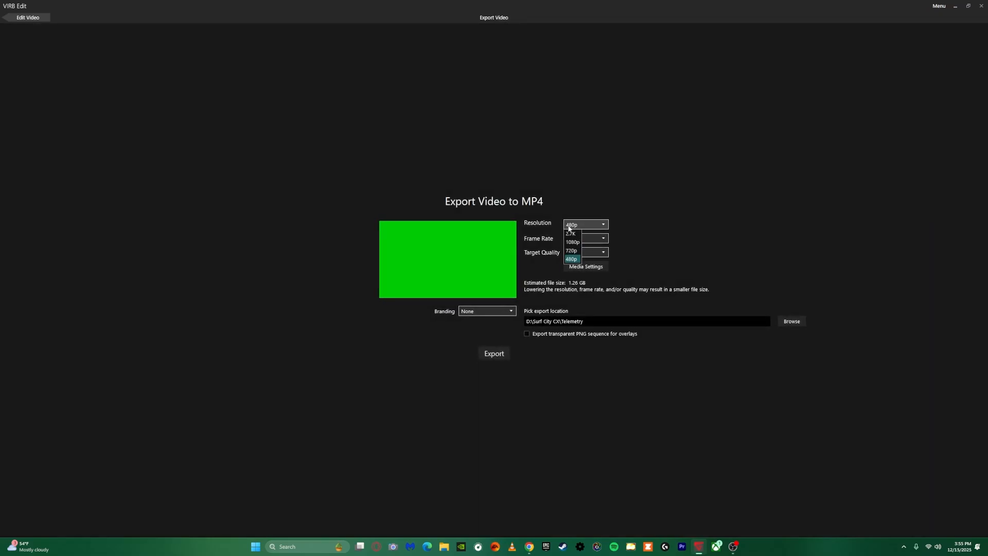
click(573, 253)
click(574, 239)
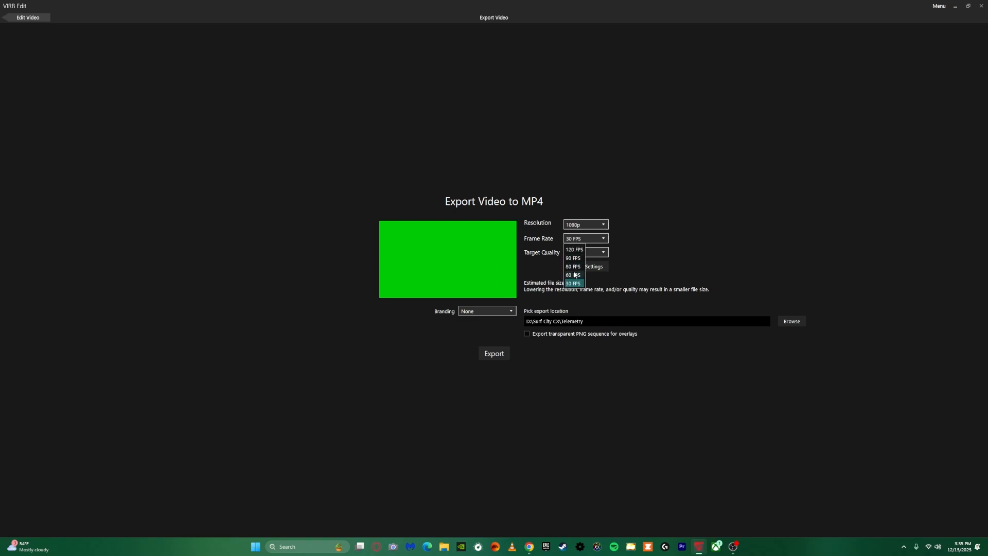
click(574, 275)
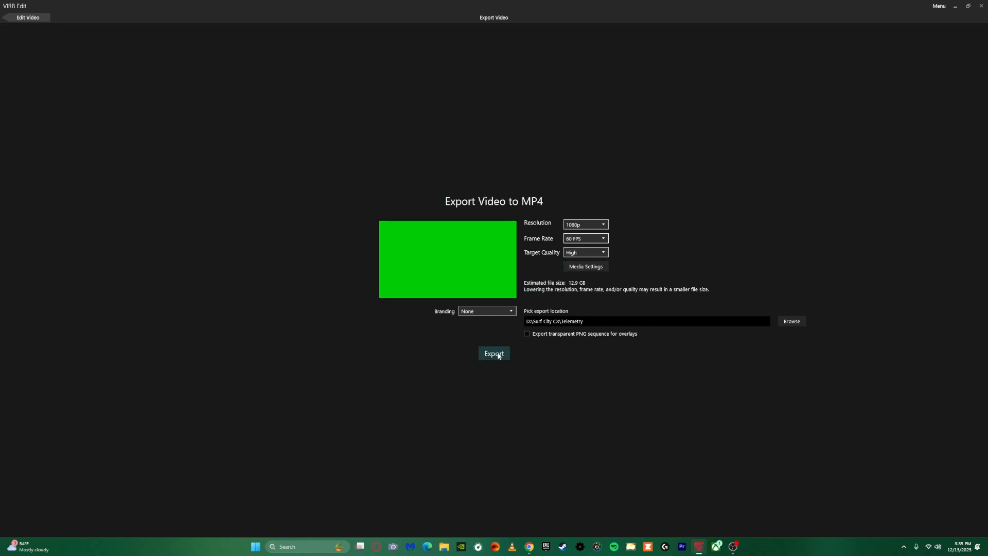
click(497, 354)
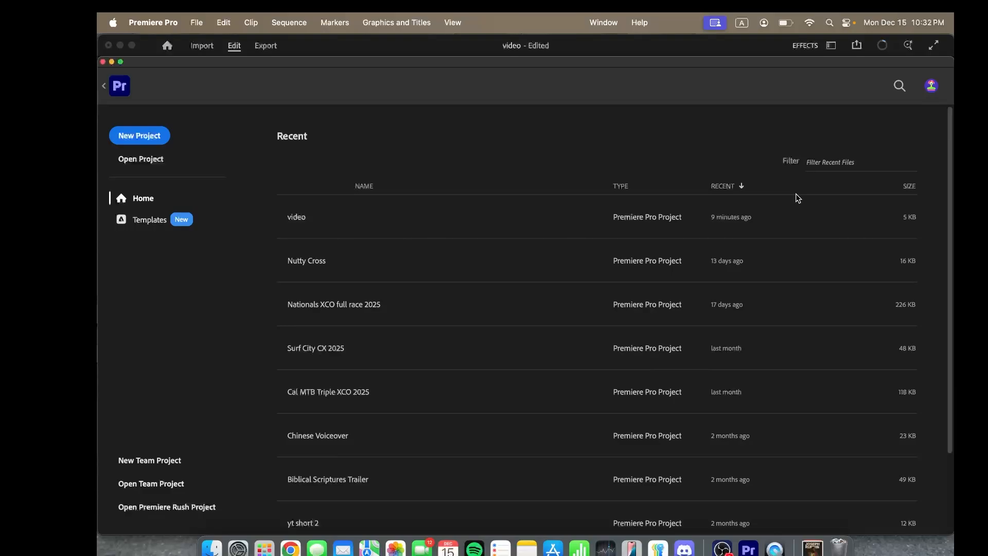
Switch to Premiere Pro, open the recent project "video" and place the Sequence 04 playhead at 00:00:16:06
click(548, 223)
click(549, 416)
mouse_move(549, 416)
mouse_down()
mouse_move(634, 415)
mouse_move(547, 419)
mouse_up()
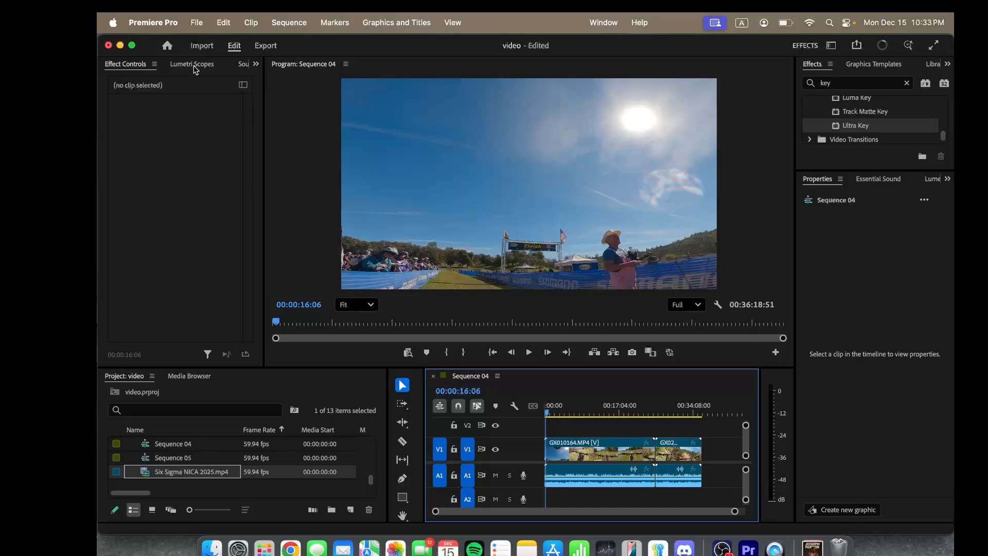
Import the Six Sigma NICA 2025 clip from the Telemetry folder and close the newly created Sequence 06
click(195, 47)
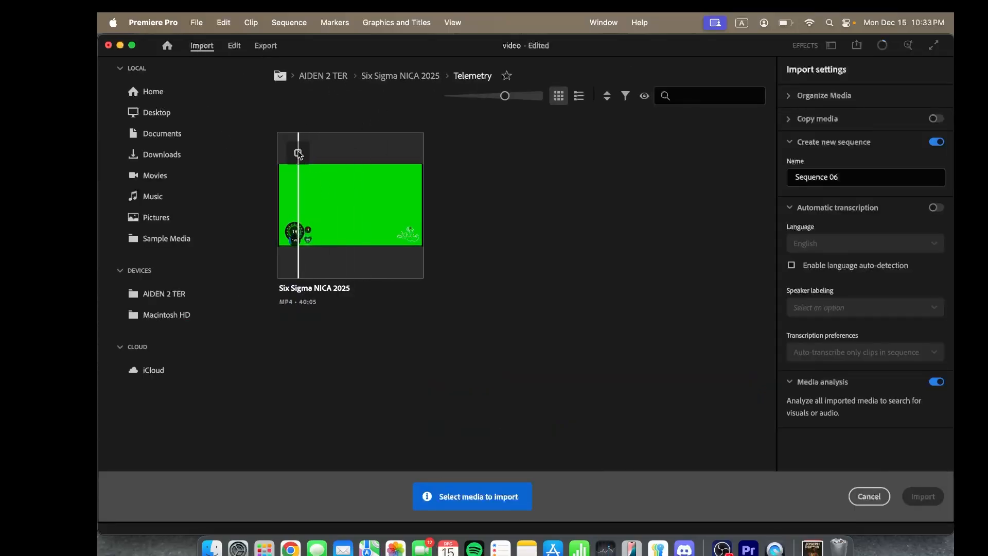
click(298, 152)
click(922, 496)
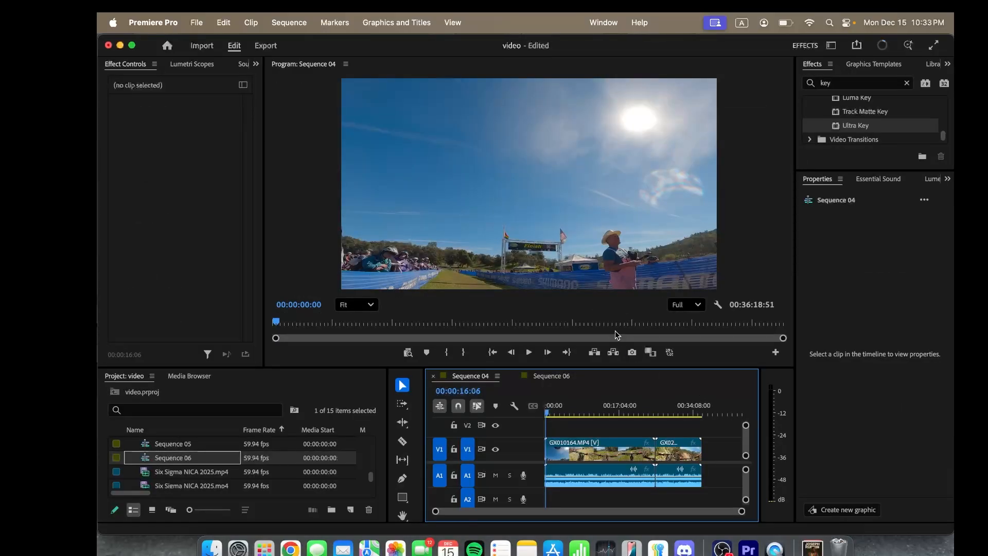
click(553, 375)
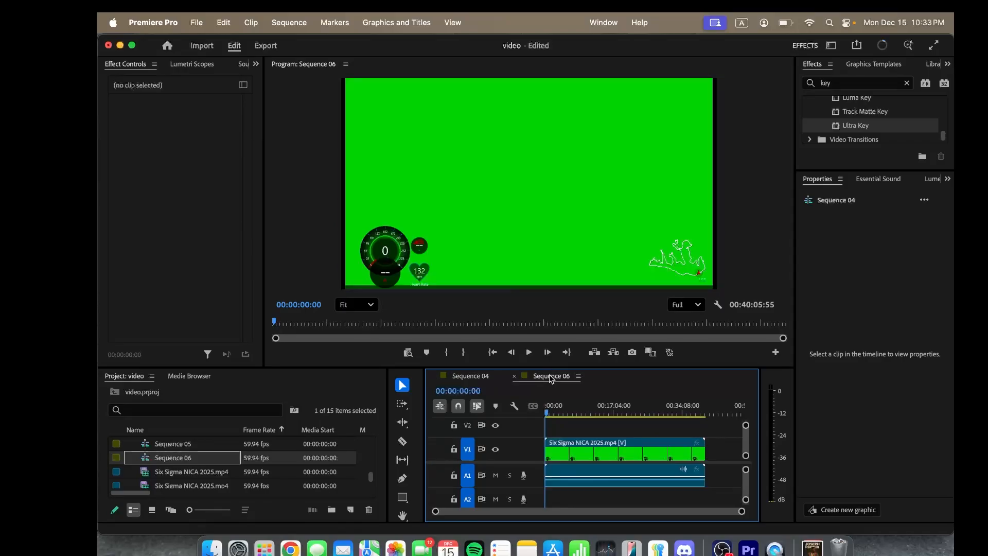
click(514, 376)
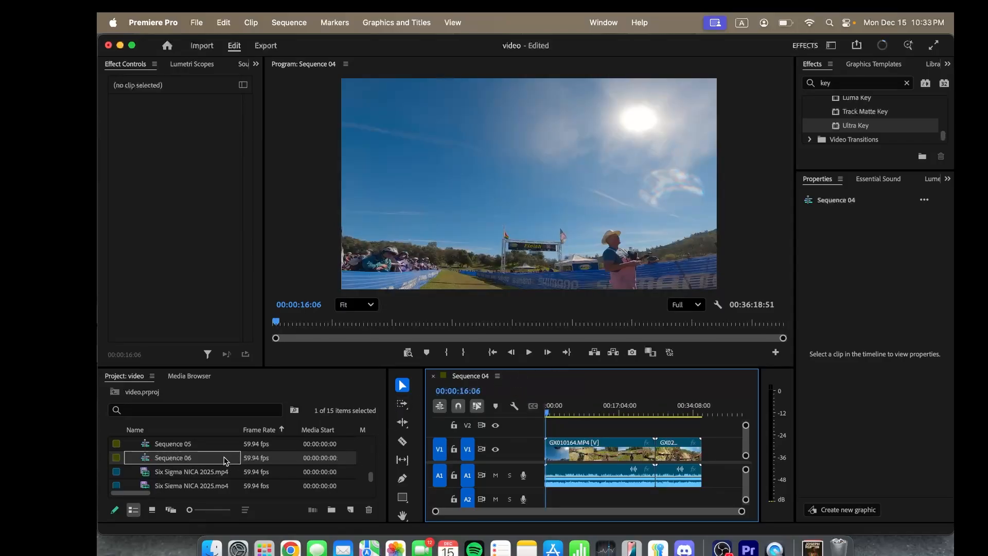
Place the newly imported Six Sigma NICA 2025.mp4 on track V2 above the race footage, starting at the playhead in Sequence 04
scroll(216, 474, down, 1)
click(204, 470)
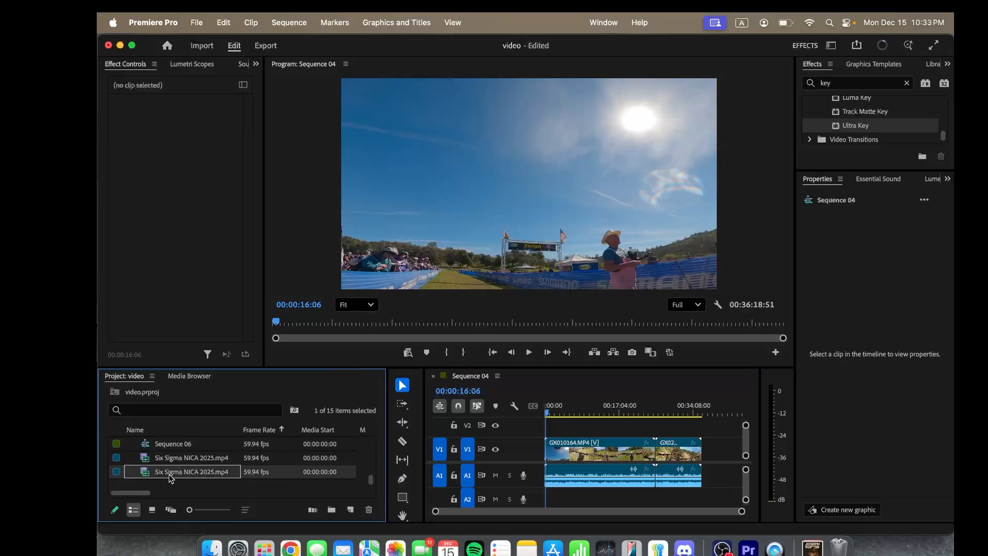
drag(143, 474, 549, 431)
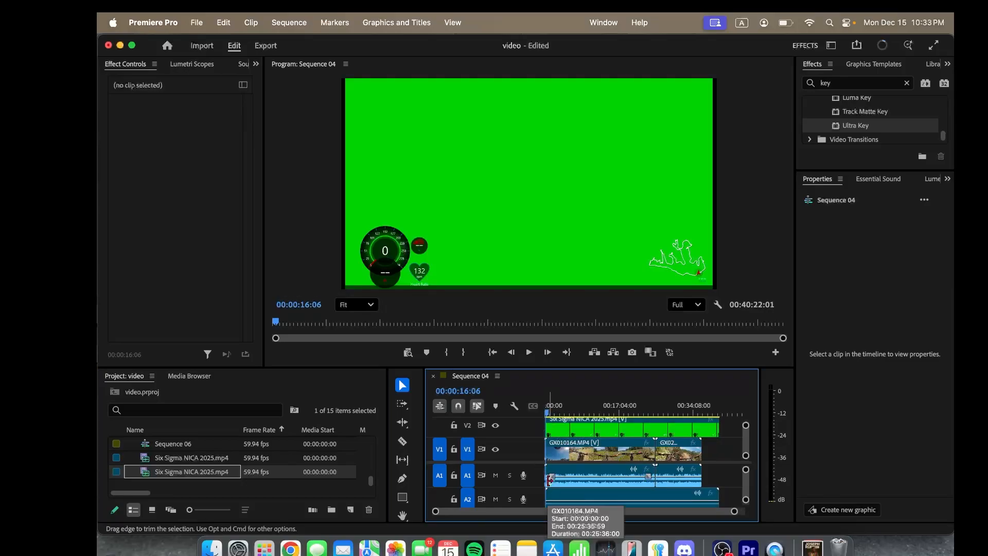
Unlink the Six Sigma NICA 2025.mp4 overlay on V2 from its audio and delete that audio from track A2
click(622, 434)
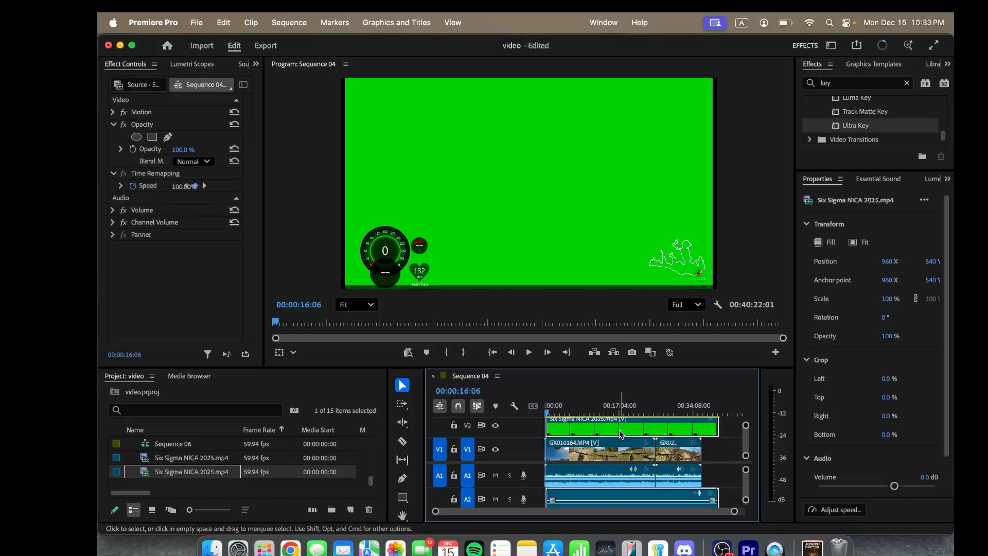
right_click(622, 434)
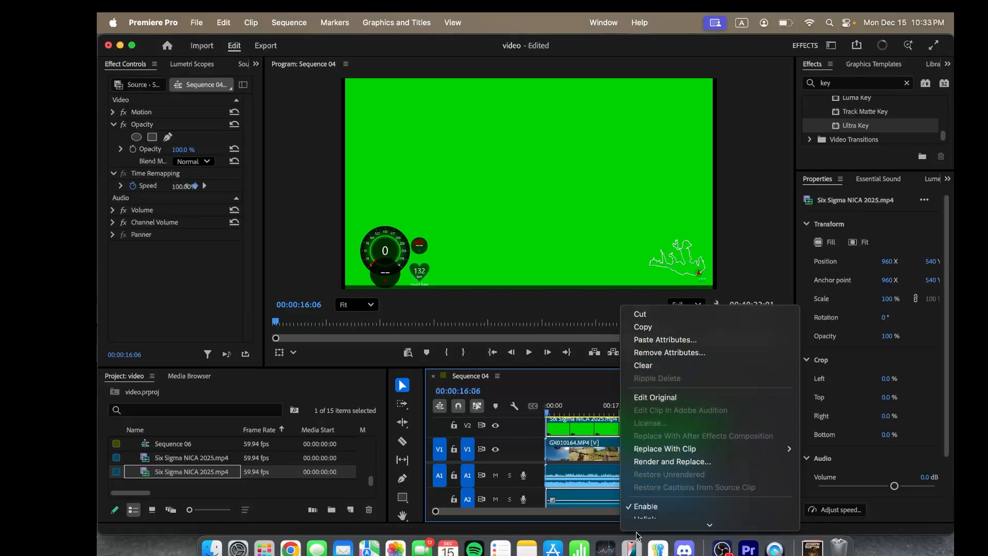
mouse_move(638, 530)
click(641, 468)
click(603, 497)
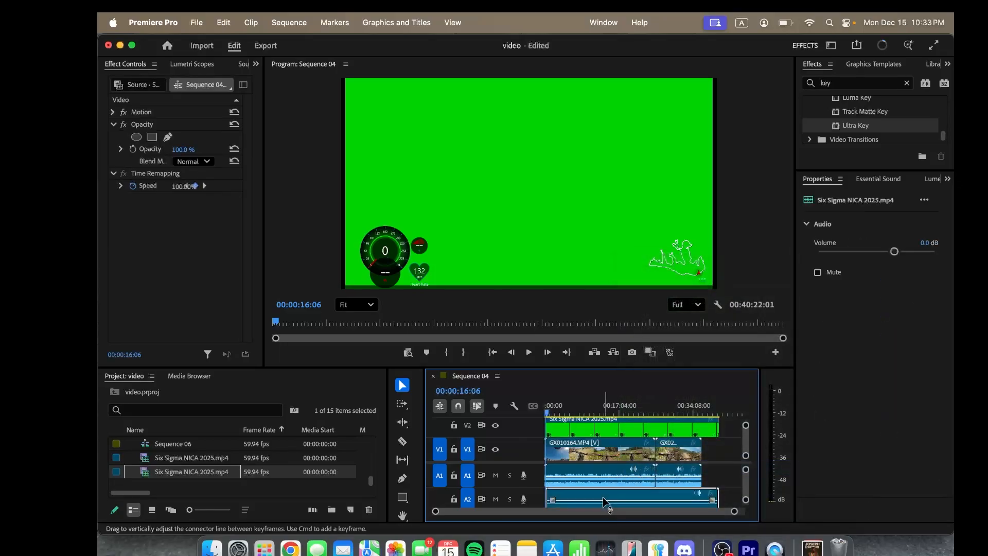
key(Delete)
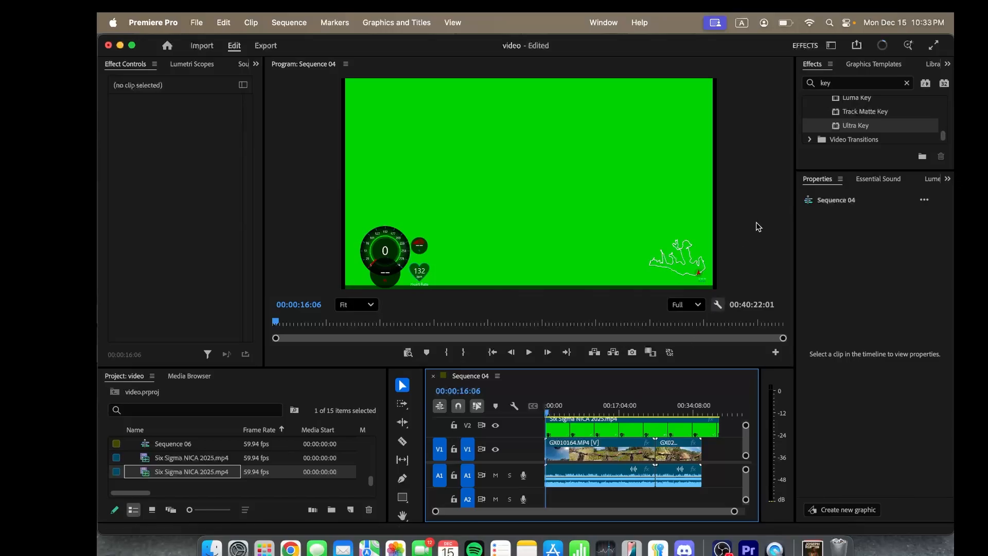
Apply Ultra Key to the overlay clip on V2, sample the green background as the key color, and briefly play the composite
drag(835, 127, 650, 431)
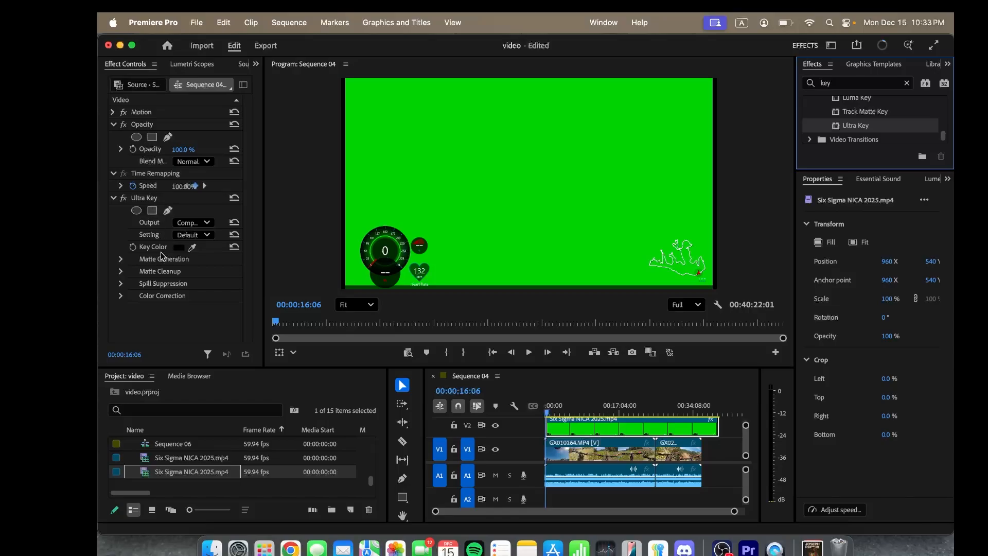
click(194, 248)
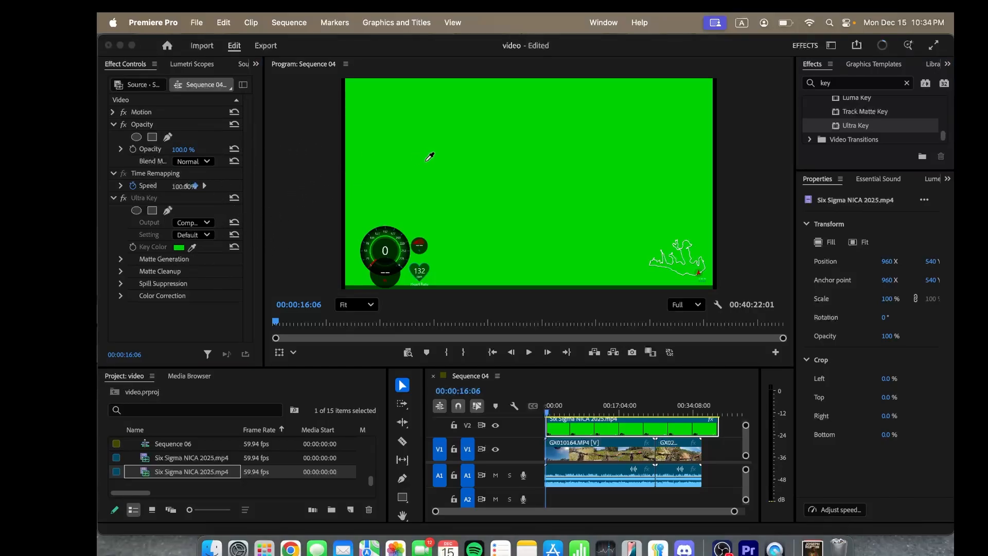
click(526, 178)
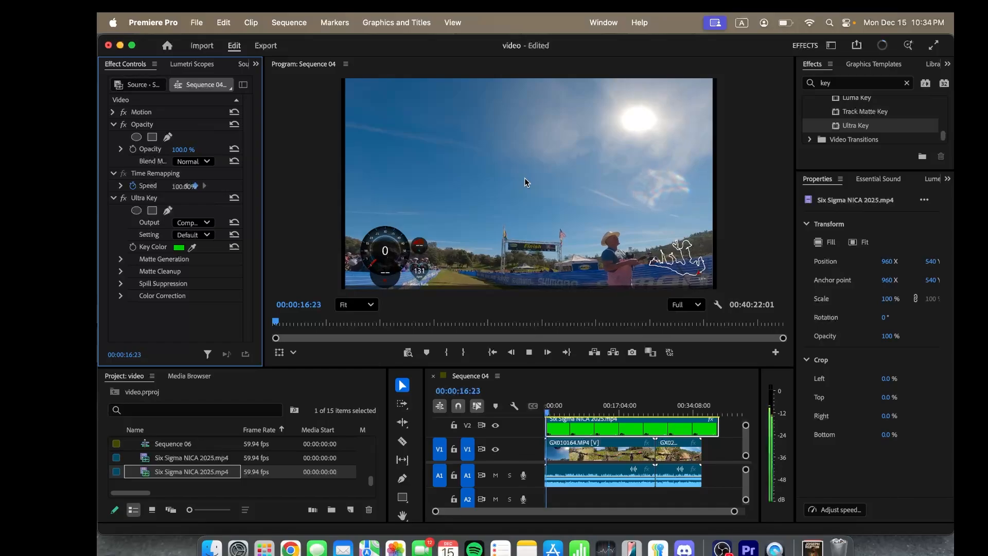
key(space)
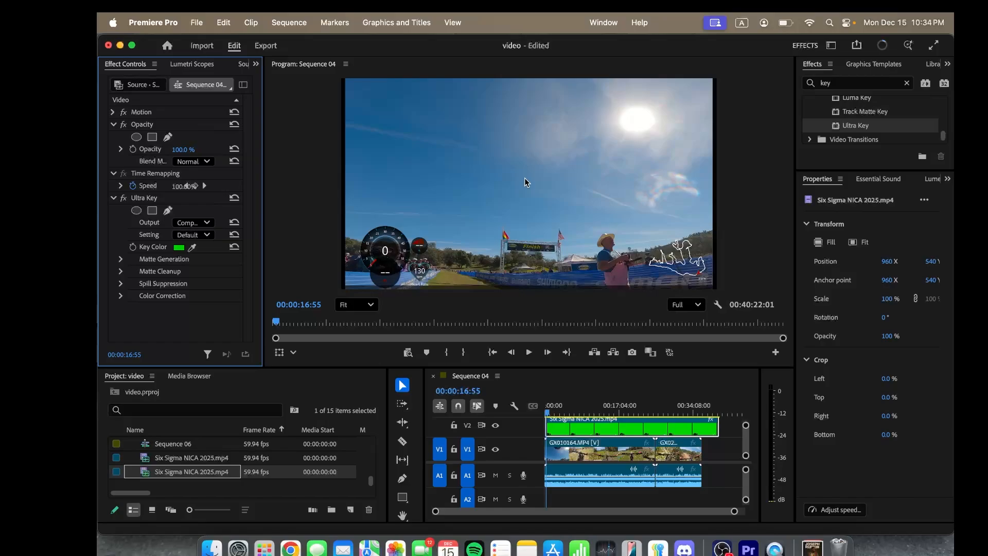